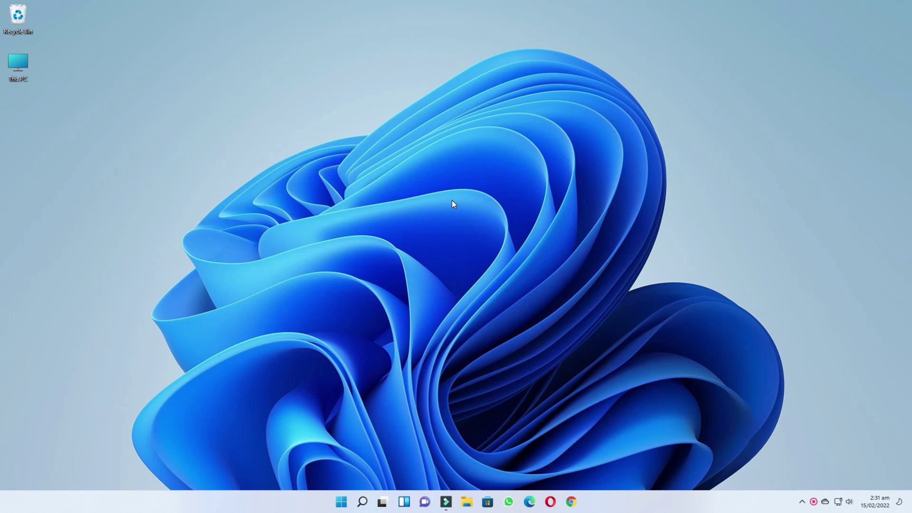
Search Chrome for 'virtualbox' and open the official virtualbox.org website
{"action": "left_click", "coordinate": [571, 502]}
{"action": "type", "text": "v"}
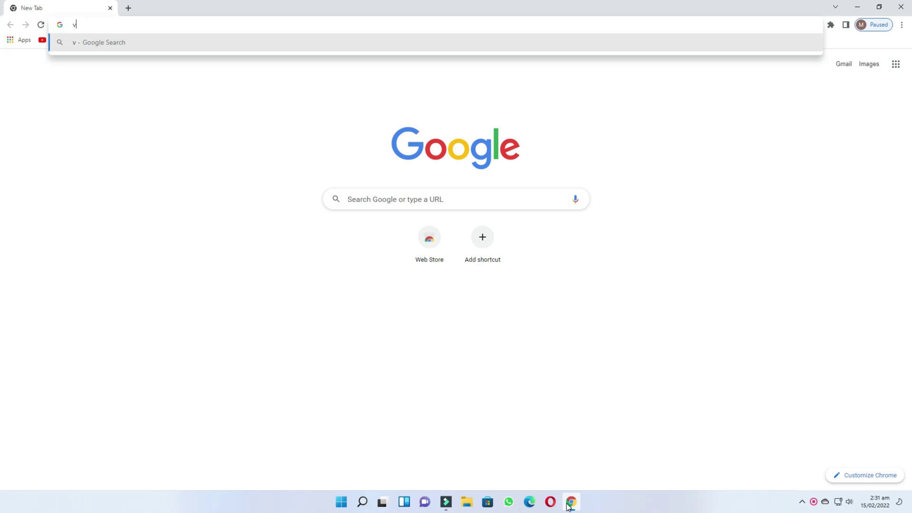
{"action": "type", "text": "irtualbox"}
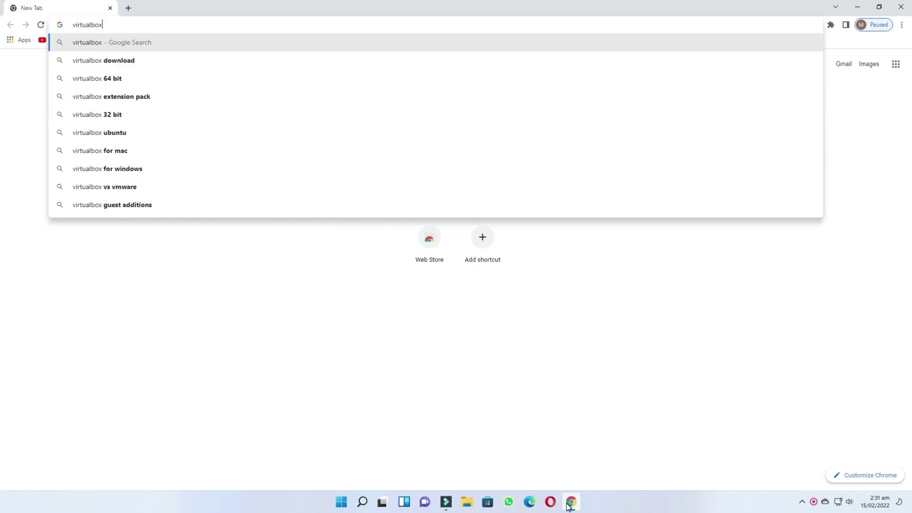
{"action": "key", "text": "Return"}
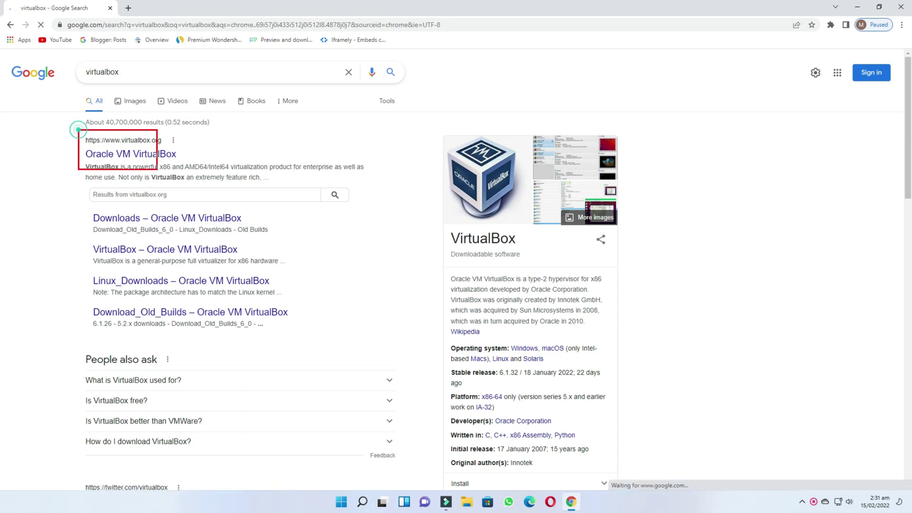
{"action": "left_click", "coordinate": [149, 159]}
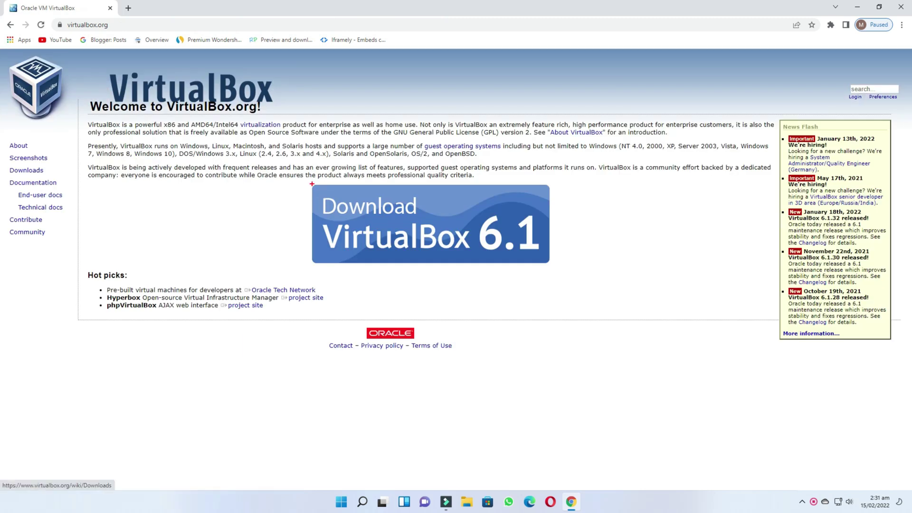
Download the VirtualBox 6.1 installer for Windows hosts, dismiss the duplicate prompt, and minimise Chrome
{"action": "left_click", "coordinate": [419, 226]}
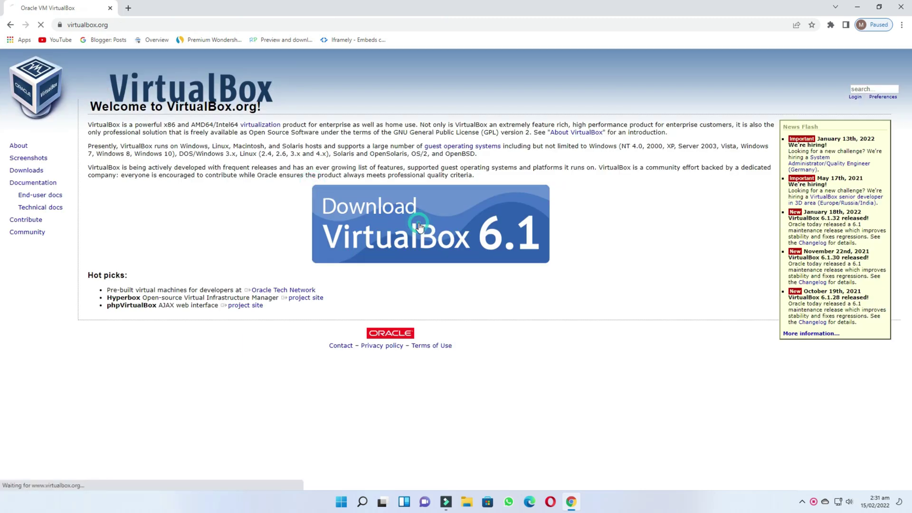
{"action": "left_click", "coordinate": [131, 217]}
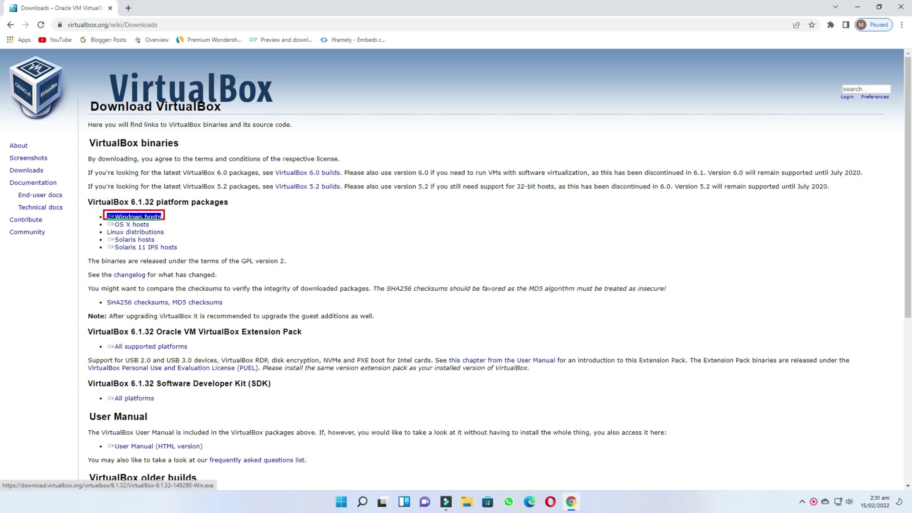
{"action": "left_click", "coordinate": [138, 217]}
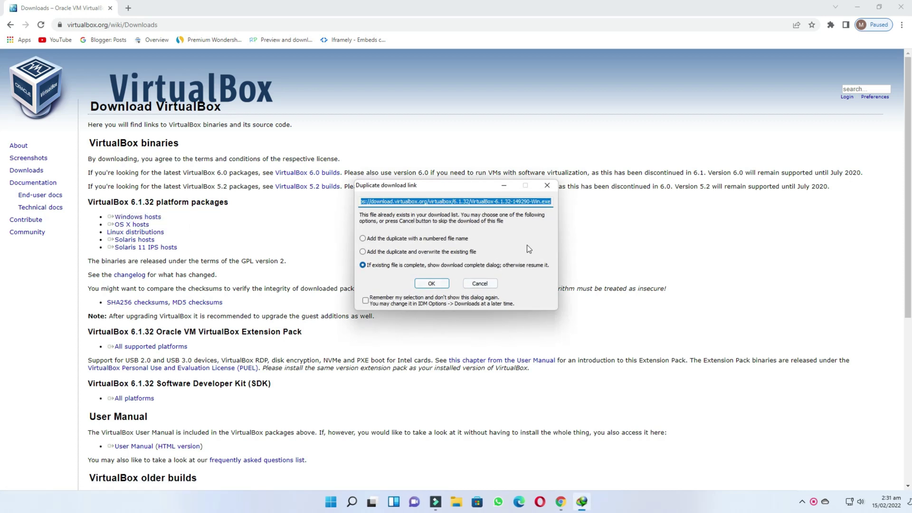
{"action": "left_click", "coordinate": [544, 190]}
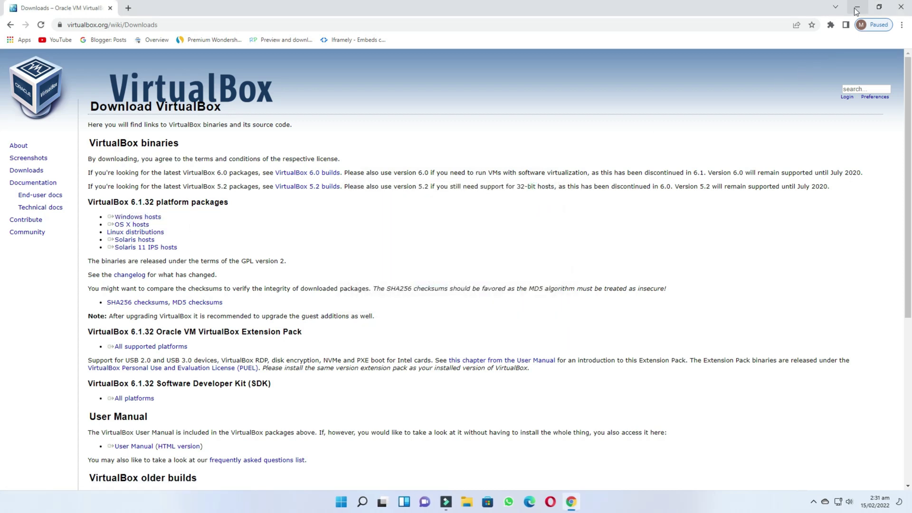
{"action": "left_click", "coordinate": [856, 6]}
Run the downloaded VirtualBox installer from the Downloads folder in File Explorer
{"action": "left_click", "coordinate": [467, 503]}
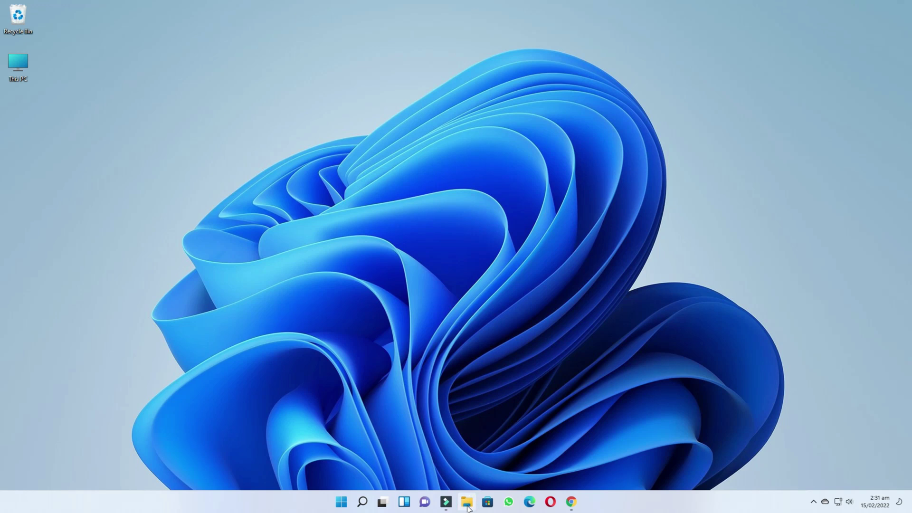
{"action": "left_click", "coordinate": [47, 284]}
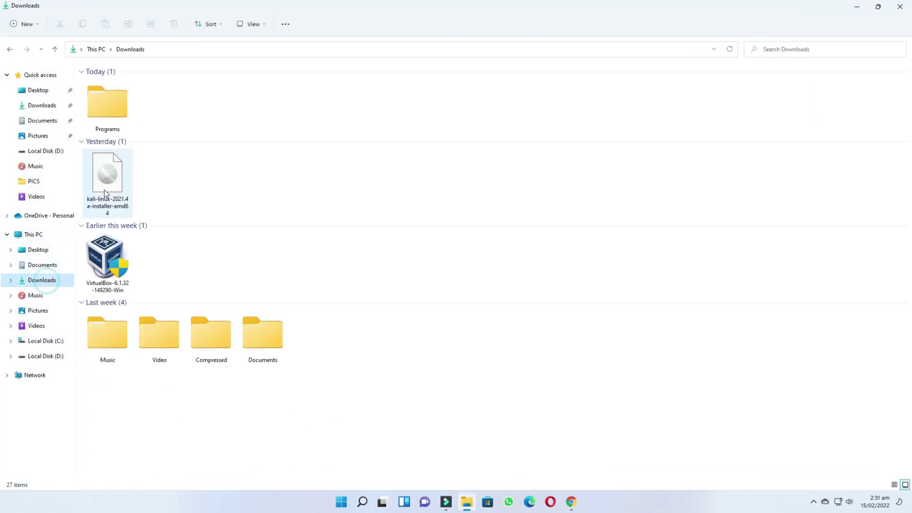
{"action": "left_click", "coordinate": [114, 268]}
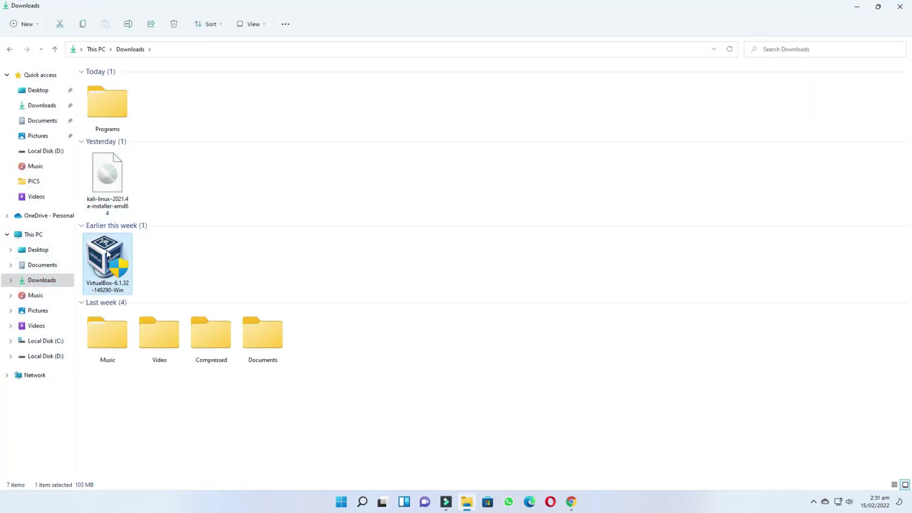
{"action": "right_click", "coordinate": [107, 254]}
{"action": "left_click", "coordinate": [139, 282]}
{"action": "left_click", "coordinate": [857, 8]}
Install VirtualBox 6.1.32 with default features and shortcuts, then minimise VirtualBox Manager
{"action": "left_click", "coordinate": [505, 325]}
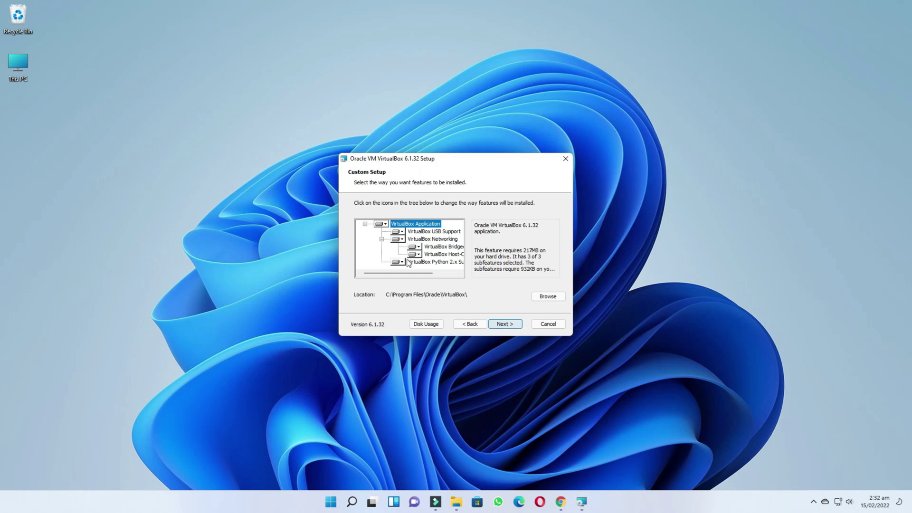
{"action": "left_click", "coordinate": [506, 325]}
{"action": "left_click", "coordinate": [508, 326]}
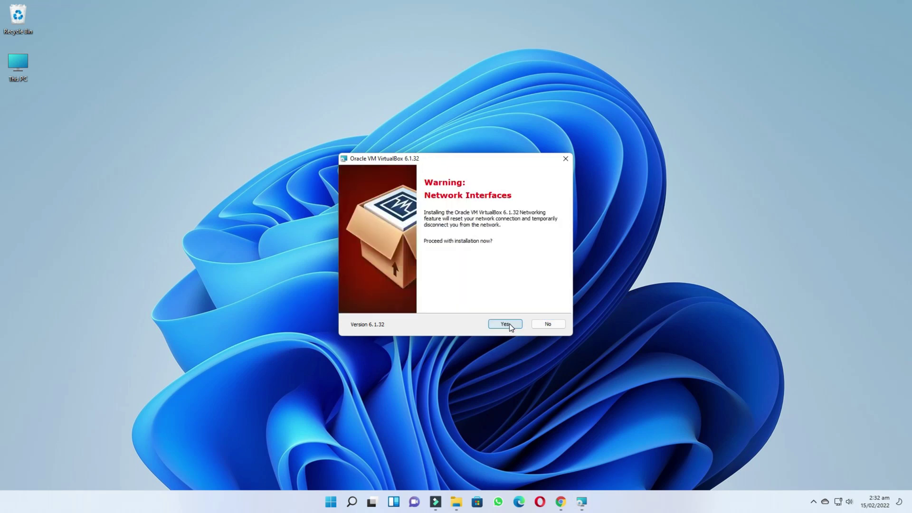
{"action": "left_click", "coordinate": [509, 324]}
{"action": "left_click", "coordinate": [506, 324]}
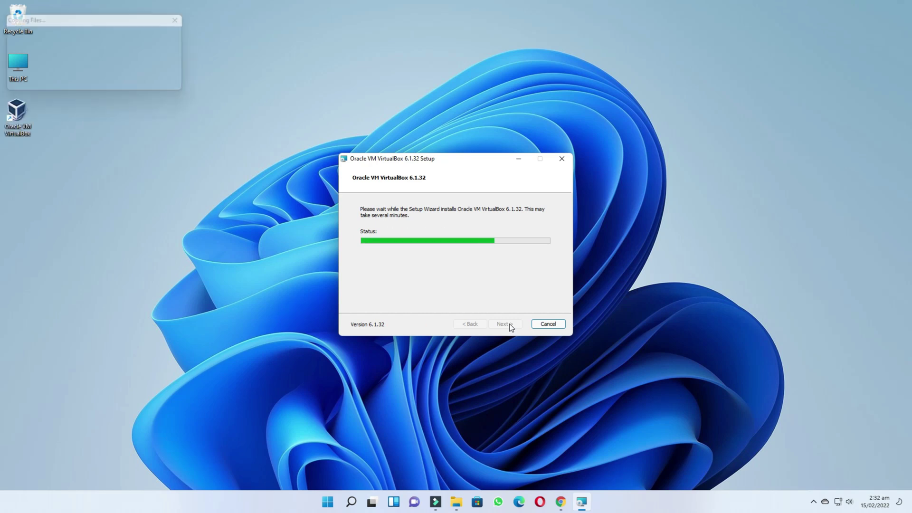
{"action": "left_click", "coordinate": [506, 325]}
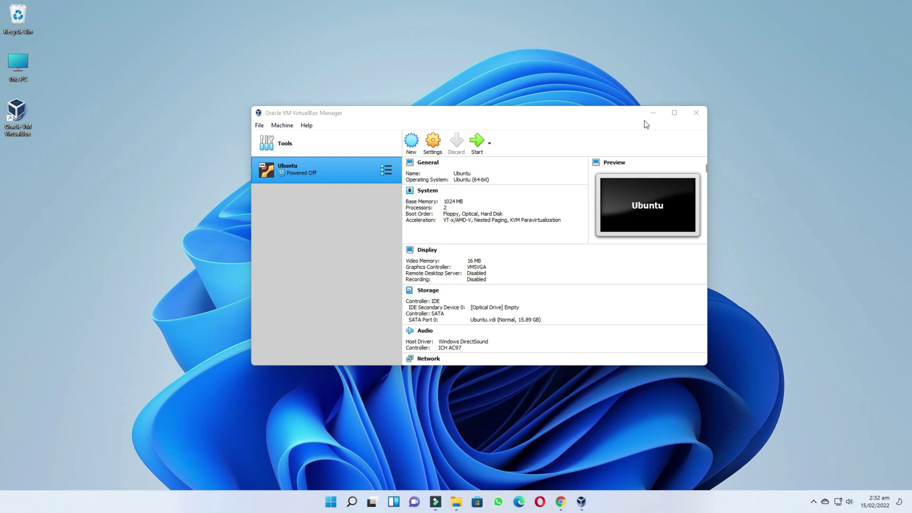
{"action": "left_click", "coordinate": [654, 115]}
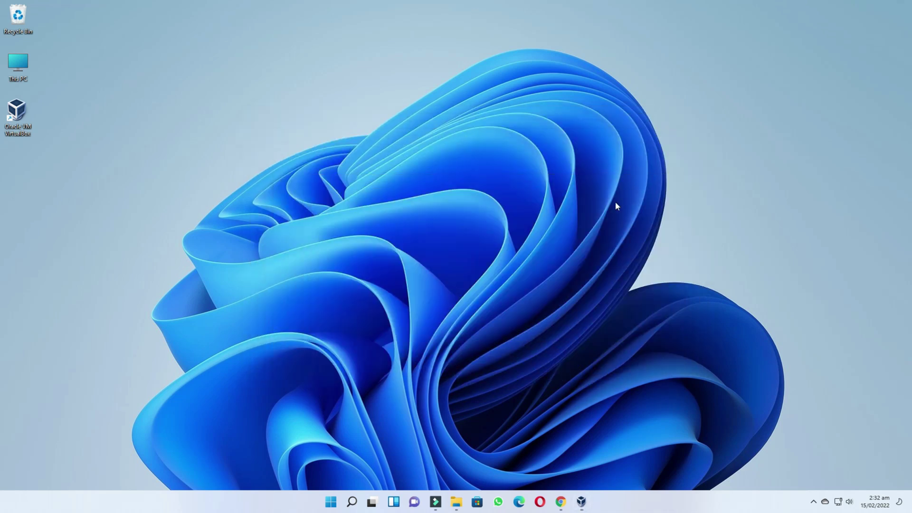
In a new Chrome tab, search for 'kali linux' and open kali.org
{"action": "left_click", "coordinate": [560, 502]}
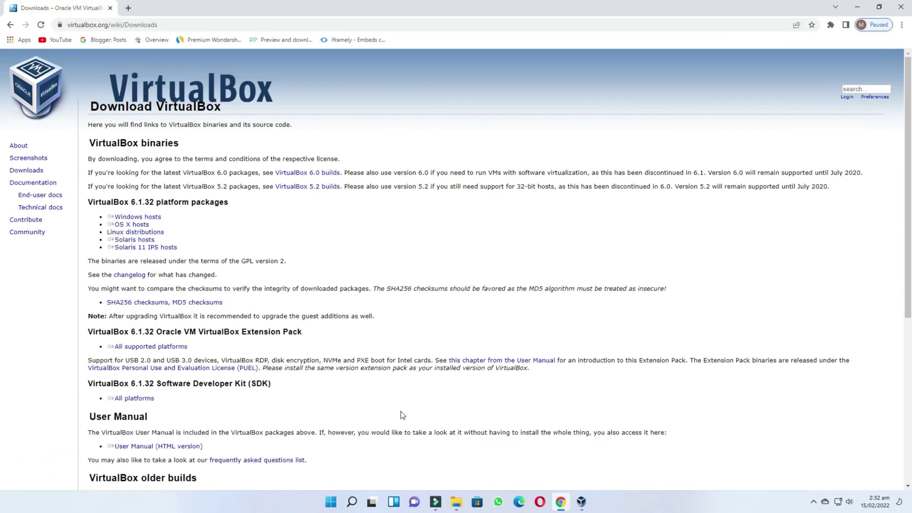
{"action": "left_click", "coordinate": [128, 9]}
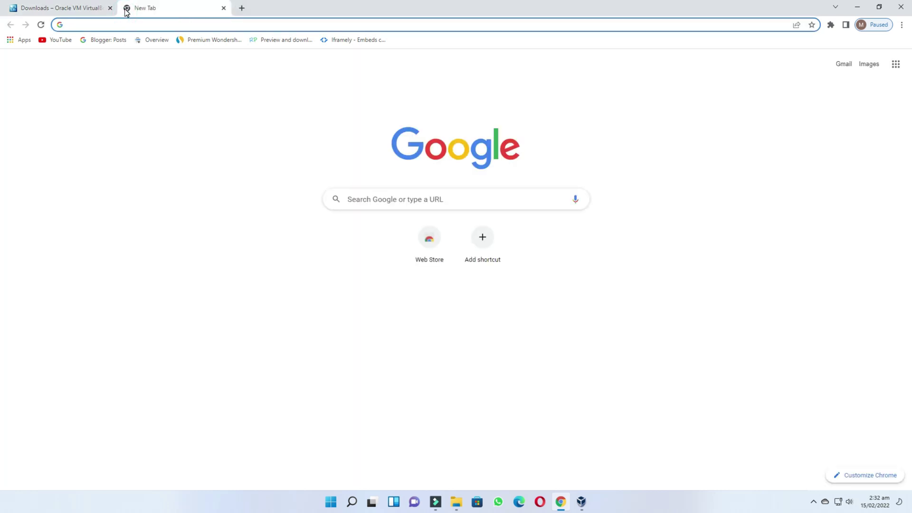
{"action": "type", "text": "kali lin"}
{"action": "key", "text": "Return"}
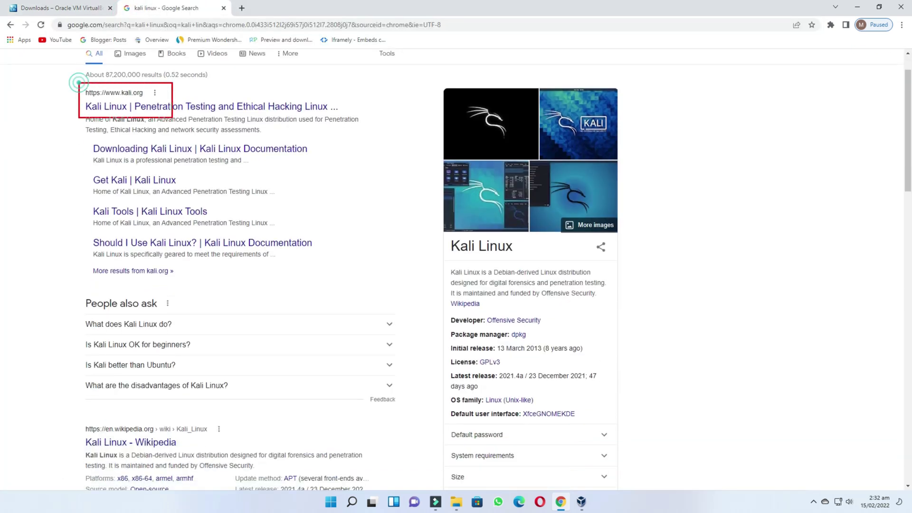
{"action": "left_click", "coordinate": [183, 106]}
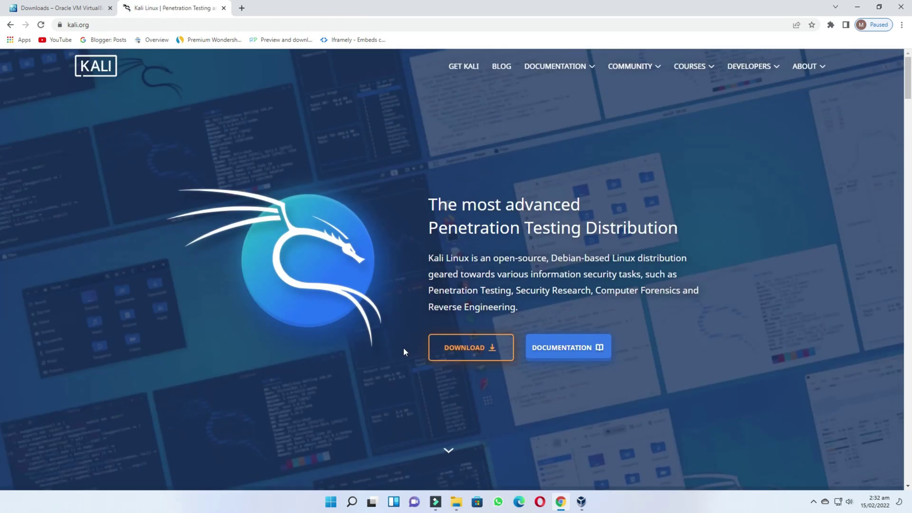
On Get Kali, request the 64-bit Bare Metal Installer image, then cancel the download prompt
{"action": "left_click", "coordinate": [469, 350]}
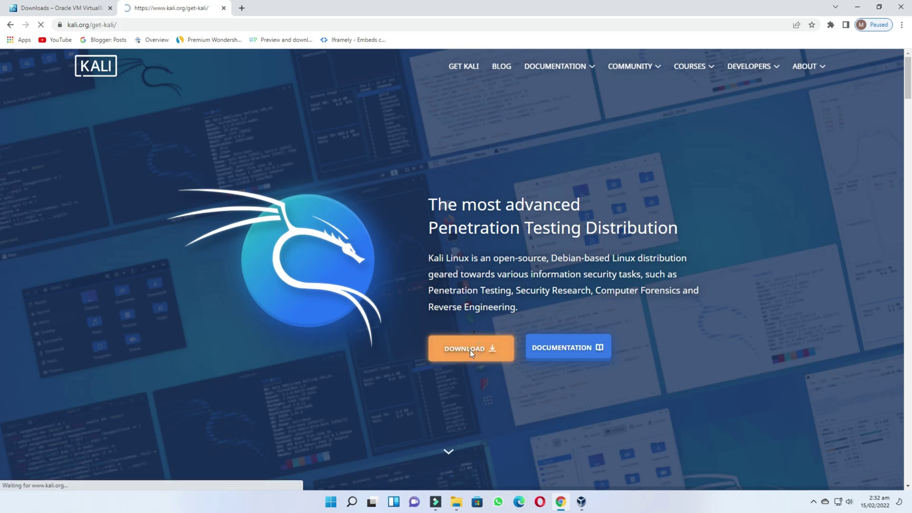
{"action": "scroll", "coordinate": [456, 352], "scroll_direction": "down", "scroll_amount": 15}
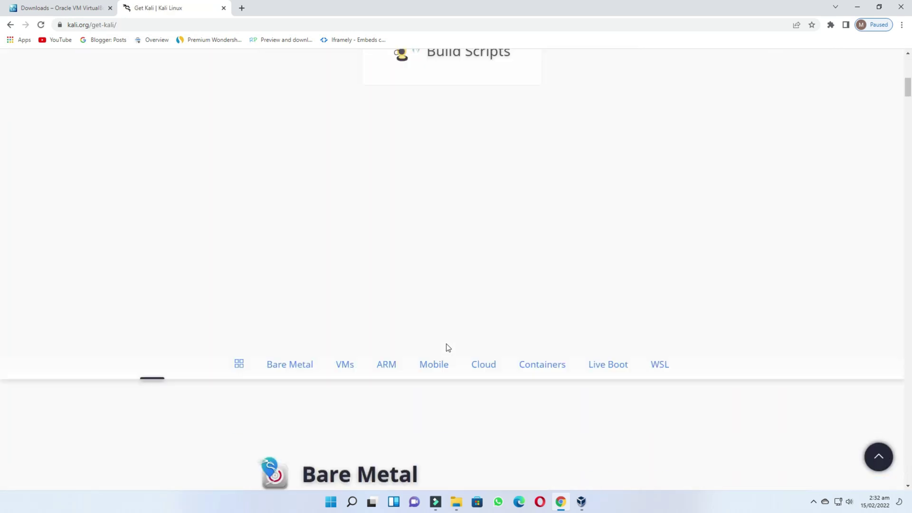
{"action": "scroll", "coordinate": [542, 322], "scroll_direction": "down", "scroll_amount": 10}
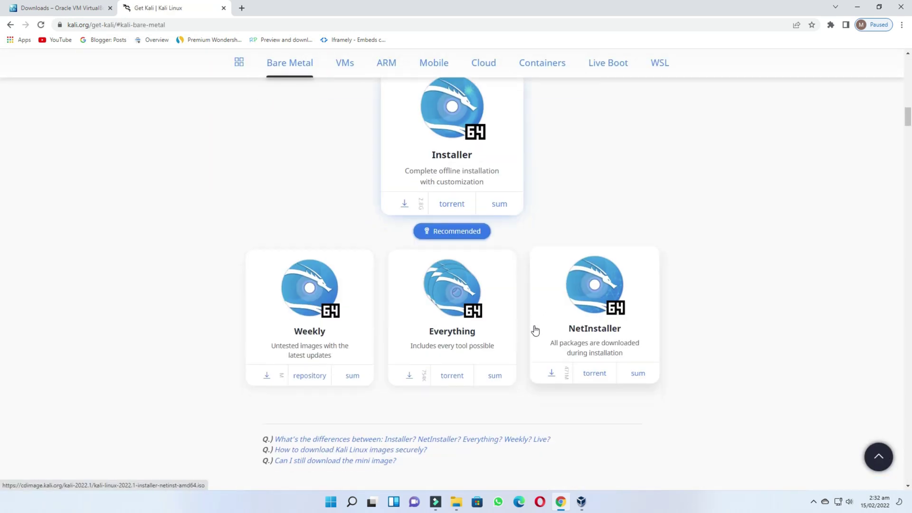
{"action": "scroll", "coordinate": [535, 328], "scroll_direction": "down", "scroll_amount": 6}
{"action": "scroll", "coordinate": [537, 328], "scroll_direction": "up", "scroll_amount": 16}
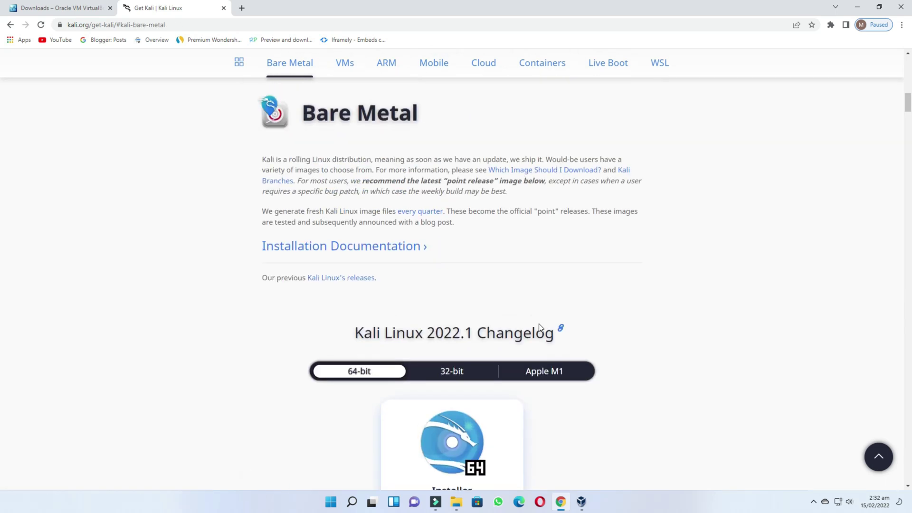
{"action": "scroll", "coordinate": [551, 323], "scroll_direction": "down", "scroll_amount": 4}
{"action": "scroll", "coordinate": [553, 322], "scroll_direction": "down", "scroll_amount": 1}
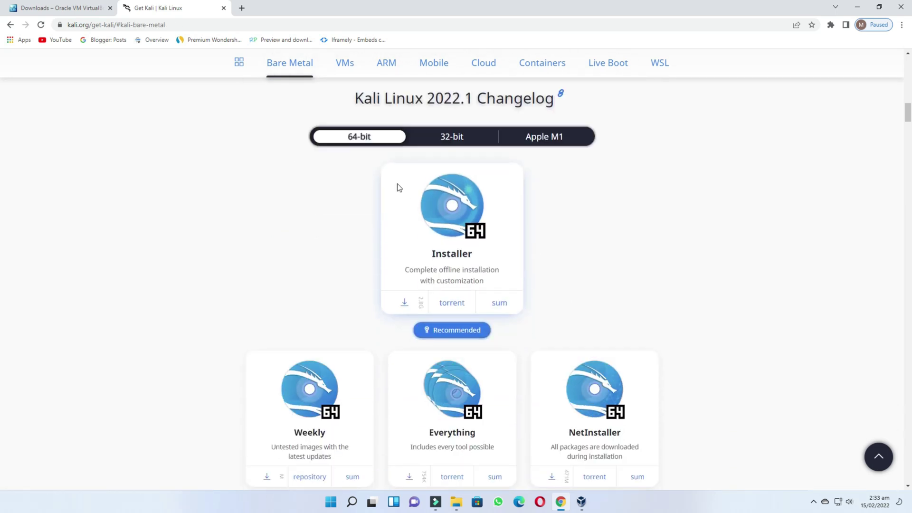
{"action": "mouse_move", "coordinate": [302, 124]}
{"action": "left_mouse_down"}
{"action": "mouse_move", "coordinate": [409, 147]}
{"action": "mouse_move", "coordinate": [469, 269]}
{"action": "mouse_move", "coordinate": [535, 313]}
{"action": "left_mouse_up"}
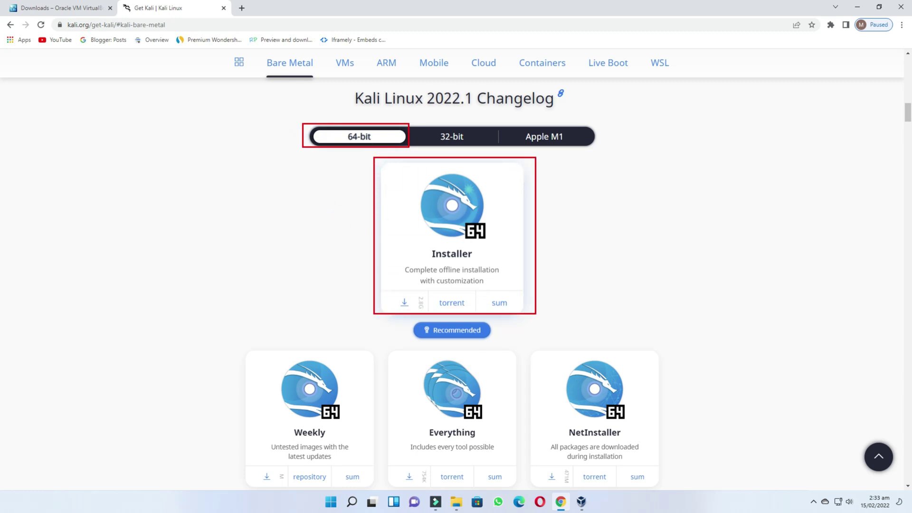
{"action": "left_click", "coordinate": [464, 262]}
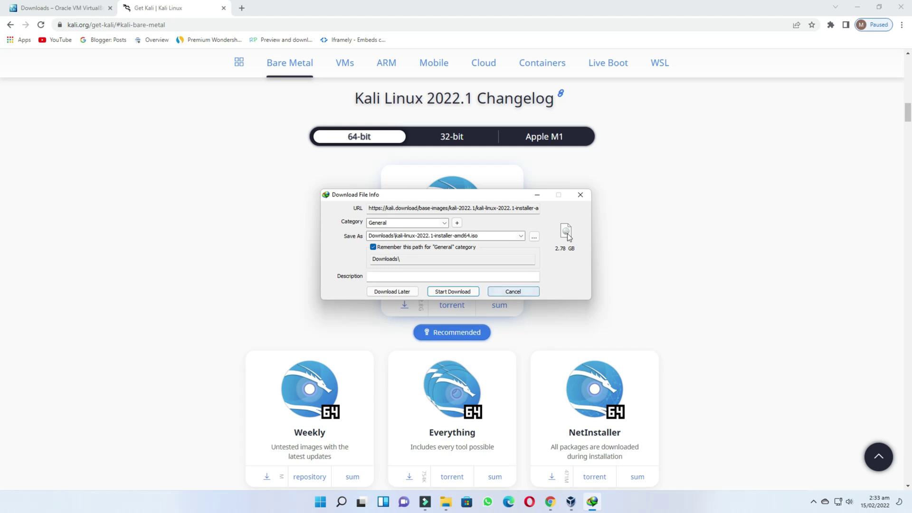
{"action": "left_click", "coordinate": [580, 195]}
Locate the existing Kali Linux installer ISO in Downloads, then bring back VirtualBox Manager
{"action": "left_click", "coordinate": [860, 7]}
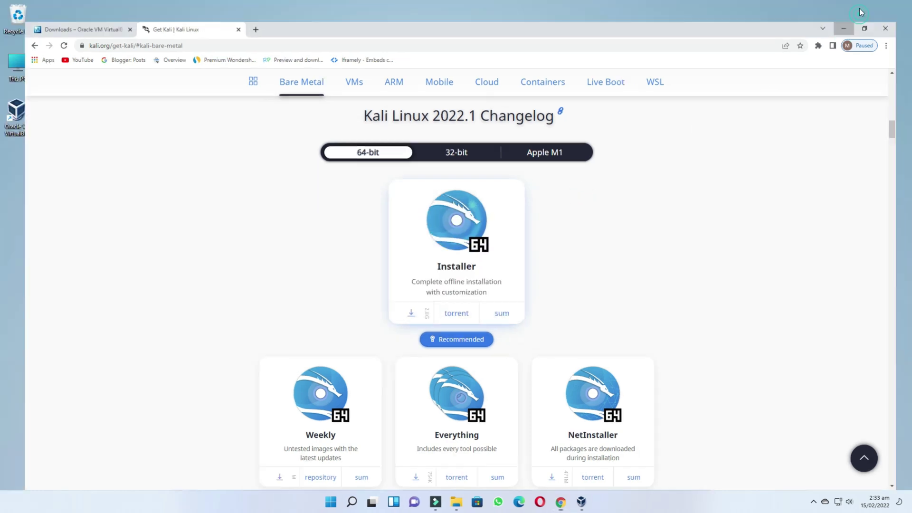
{"action": "left_click", "coordinate": [456, 502]}
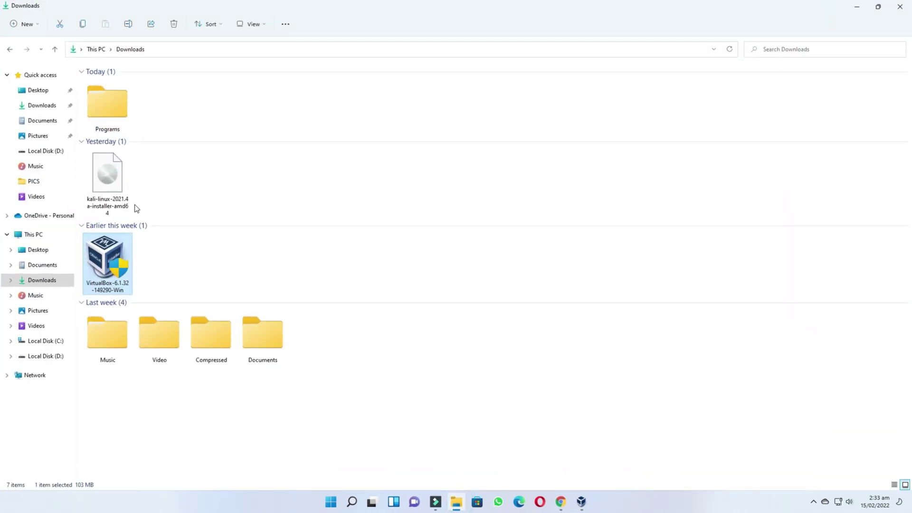
{"action": "left_click", "coordinate": [109, 188]}
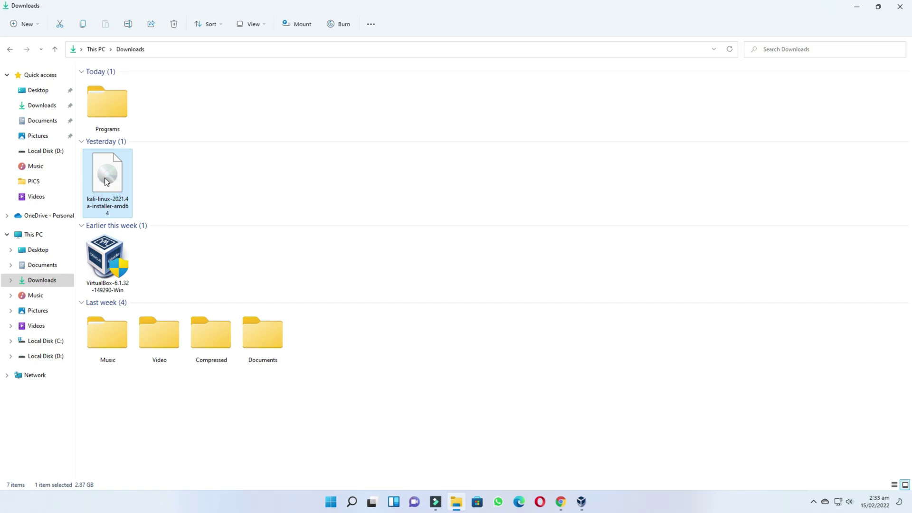
{"action": "left_click", "coordinate": [858, 10]}
{"action": "left_click", "coordinate": [581, 501]}
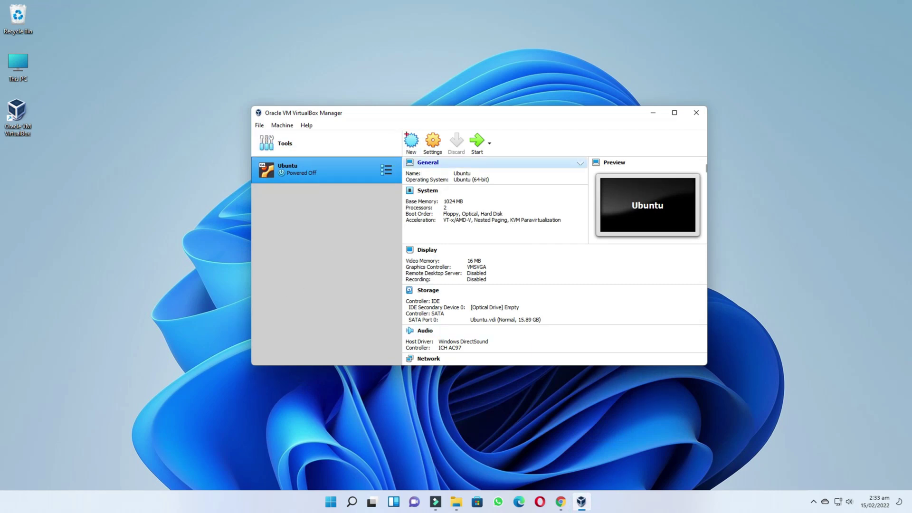
Start a new machine named 'Kali Linux', type Debian (64-bit), with 2048 MB memory
{"action": "left_click", "coordinate": [410, 141]}
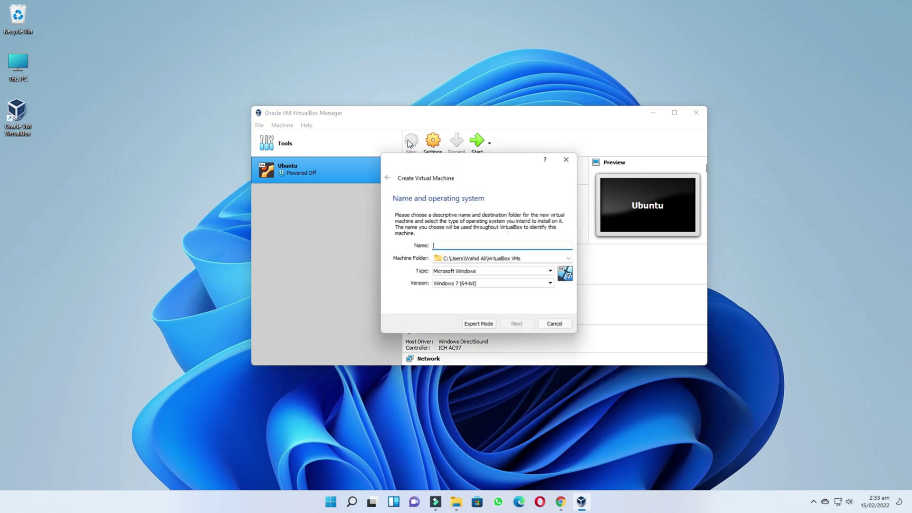
{"action": "type", "text": "Kali Linux"}
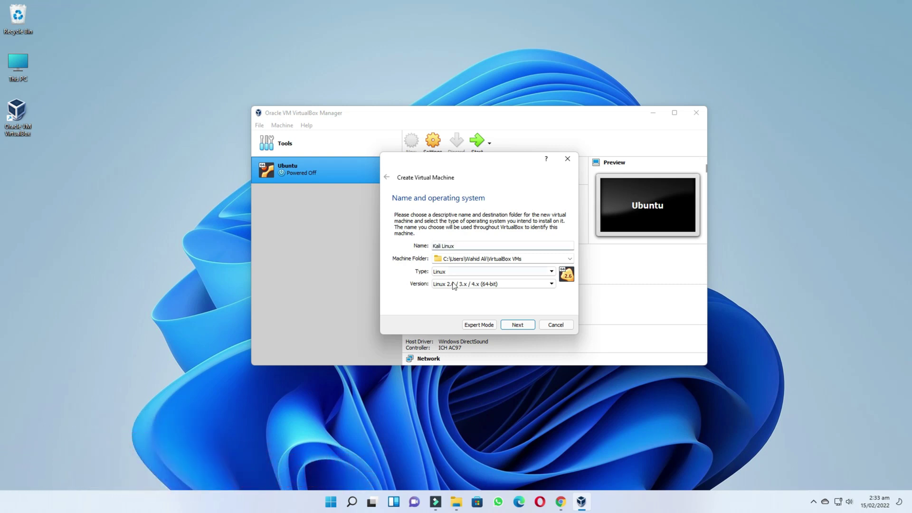
{"action": "left_click", "coordinate": [492, 284]}
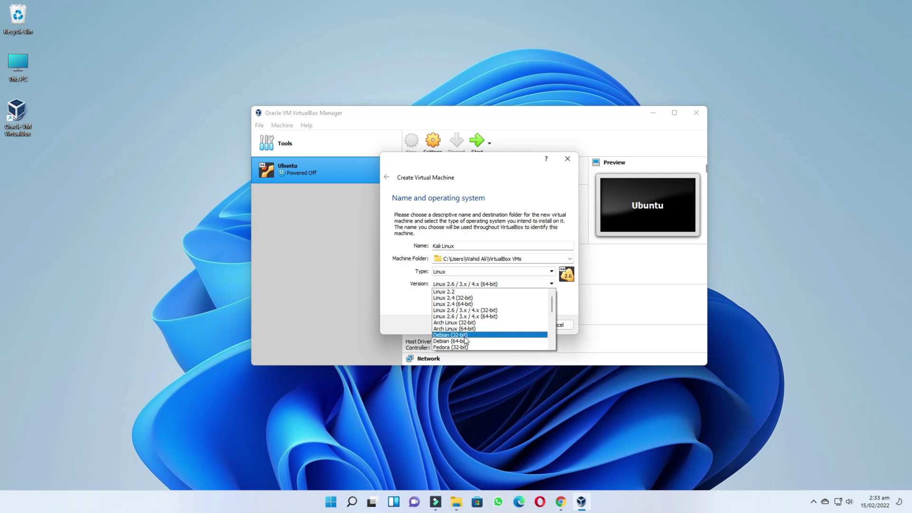
{"action": "left_click", "coordinate": [466, 341]}
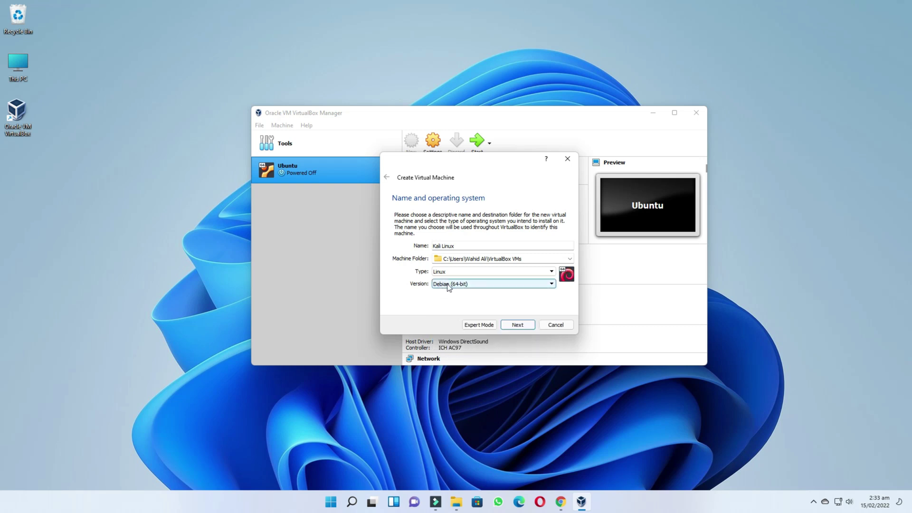
{"action": "left_click", "coordinate": [452, 287]}
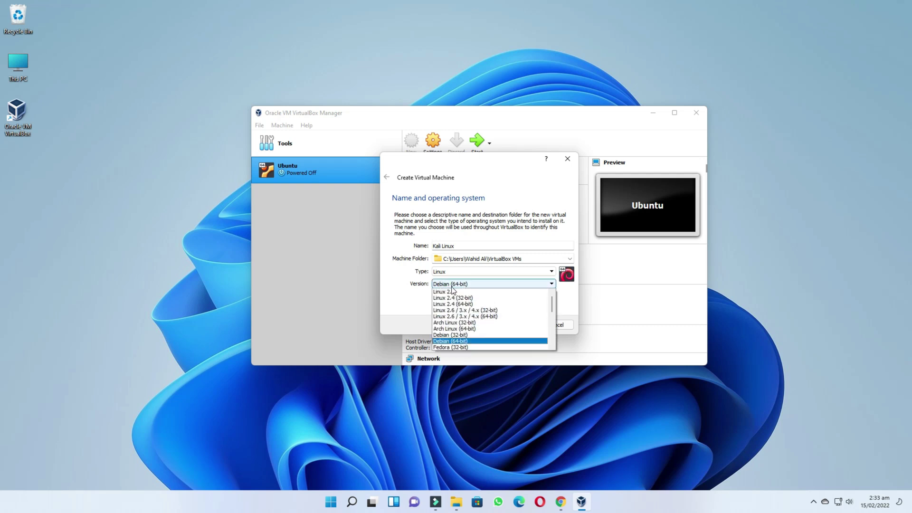
{"action": "left_click", "coordinate": [447, 343]}
{"action": "left_click", "coordinate": [520, 326]}
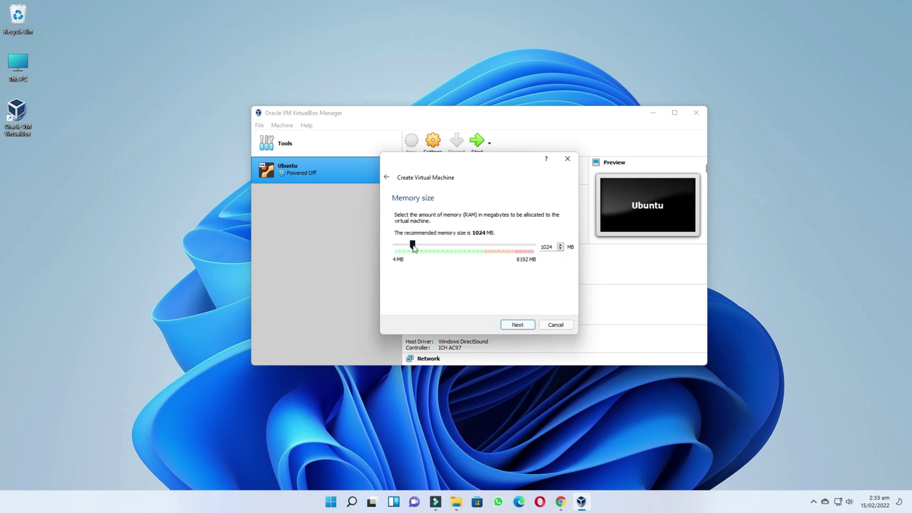
{"action": "left_click_drag", "start_coordinate": [413, 245], "coordinate": [427, 246]}
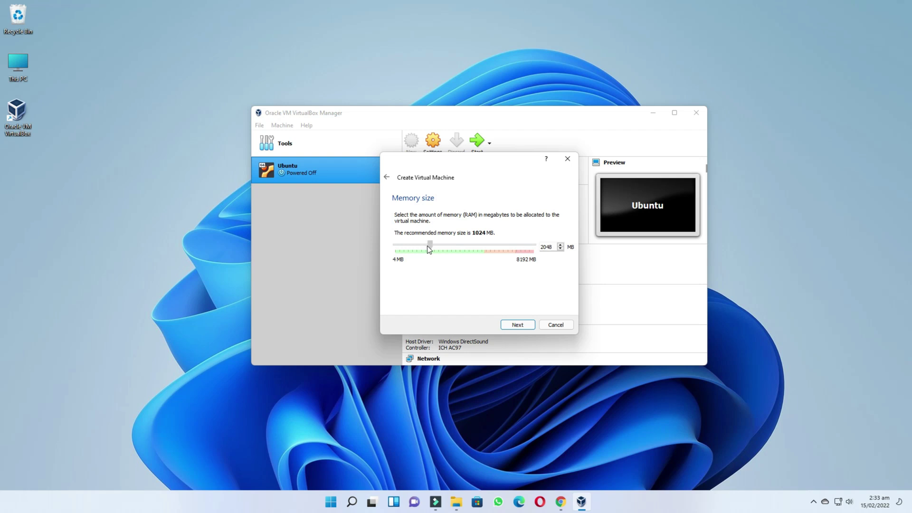
{"action": "left_click", "coordinate": [514, 327]}
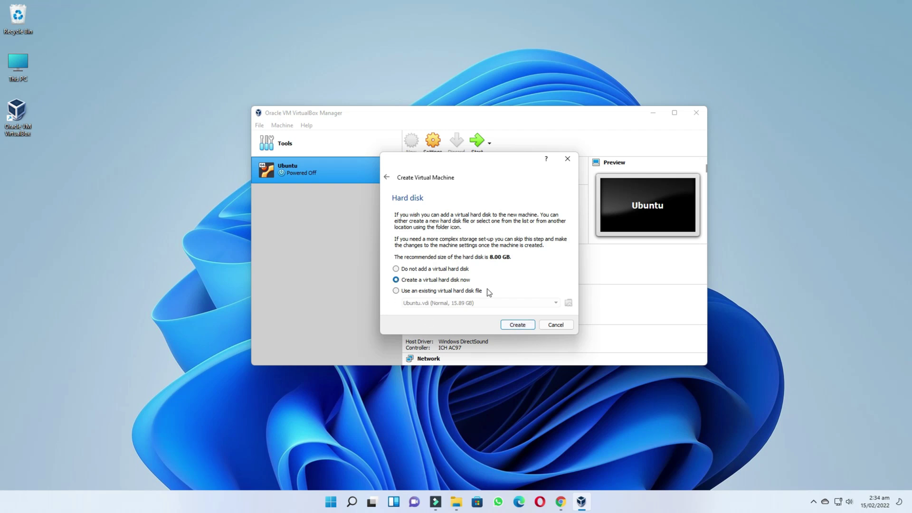
Give it a new dynamically allocated 50 GB VHD disk and create the machine
{"action": "left_click", "coordinate": [517, 325]}
{"action": "left_click", "coordinate": [395, 234]}
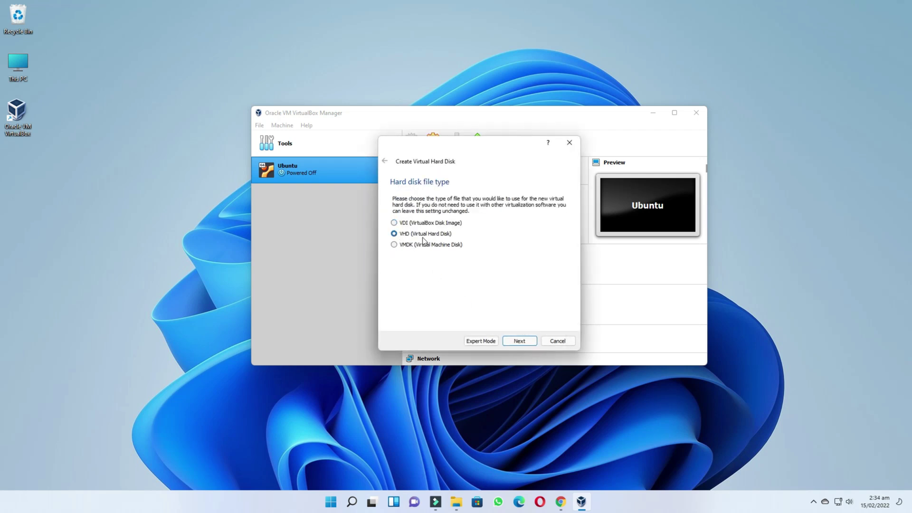
{"action": "left_click", "coordinate": [519, 342]}
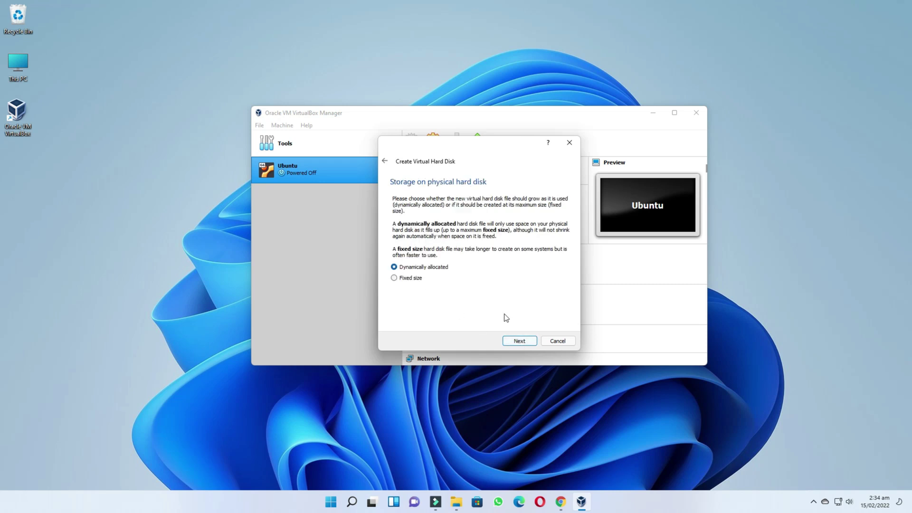
{"action": "left_click", "coordinate": [519, 341]}
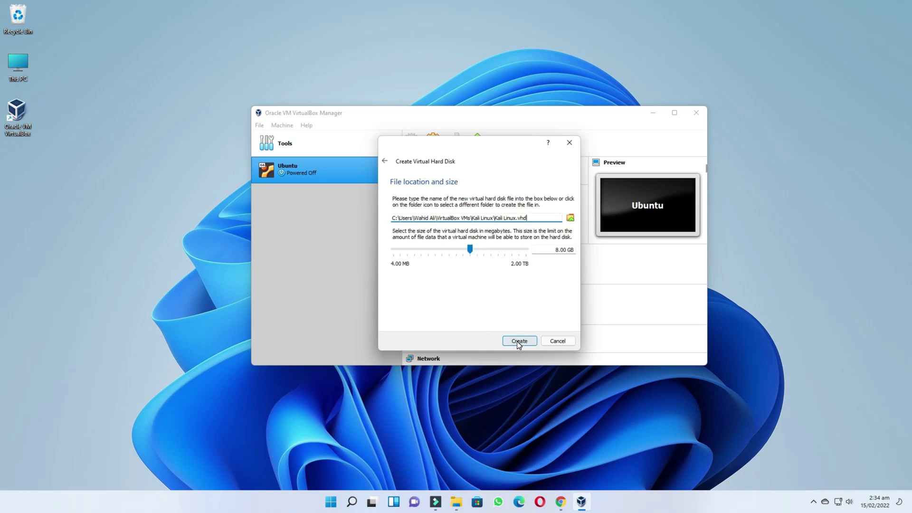
{"action": "left_click", "coordinate": [557, 250]}
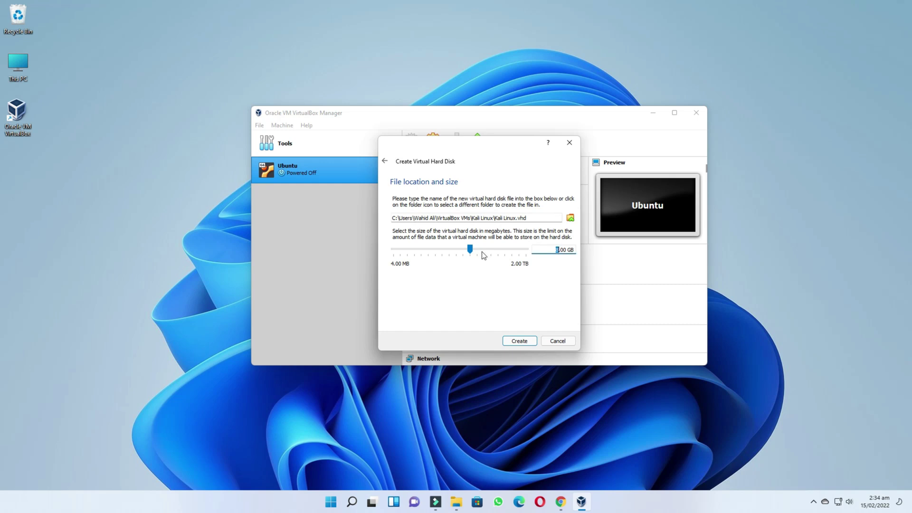
{"action": "left_click_drag", "start_coordinate": [473, 250], "coordinate": [489, 250]}
{"action": "left_click_drag", "start_coordinate": [550, 250], "coordinate": [587, 252]}
{"action": "type", "text": "50 GB"}
{"action": "left_click", "coordinate": [521, 340]}
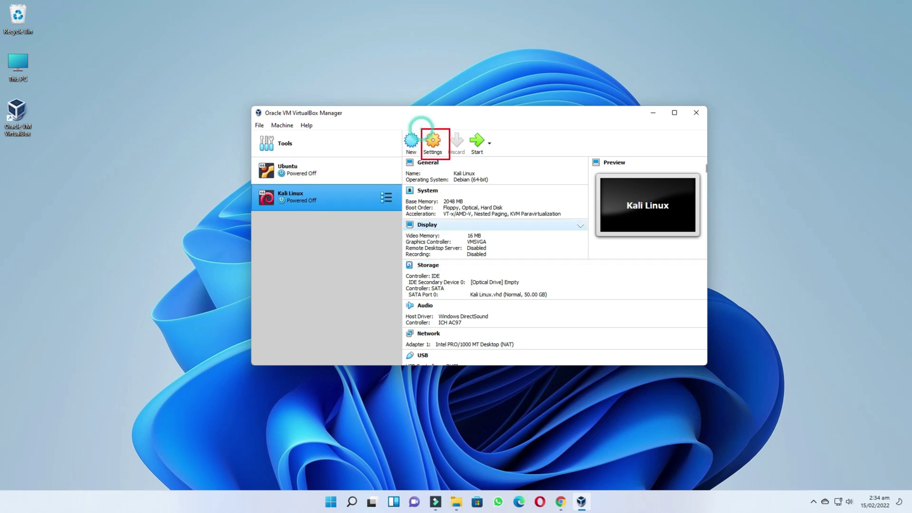
Set shared clipboard and drag-and-drop to Bidirectional and give the machine 2 CPUs
{"action": "left_click", "coordinate": [432, 141]}
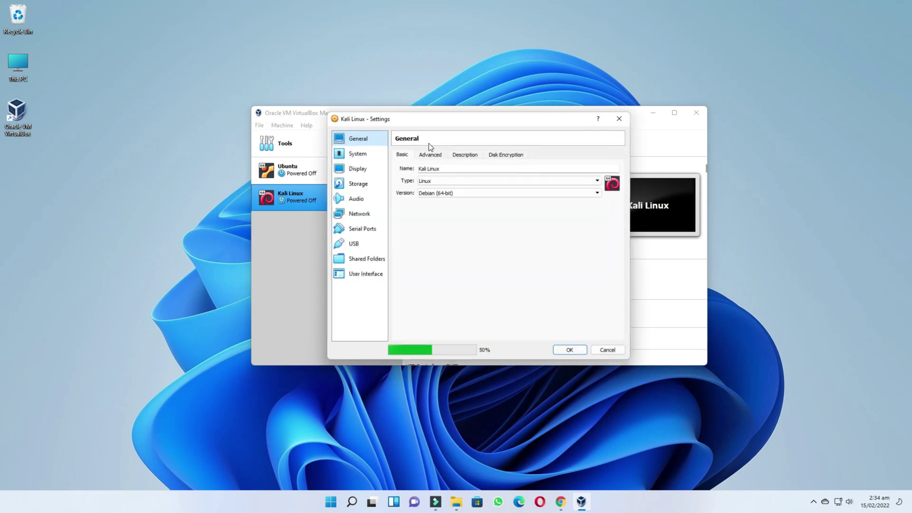
{"action": "left_click", "coordinate": [429, 155]}
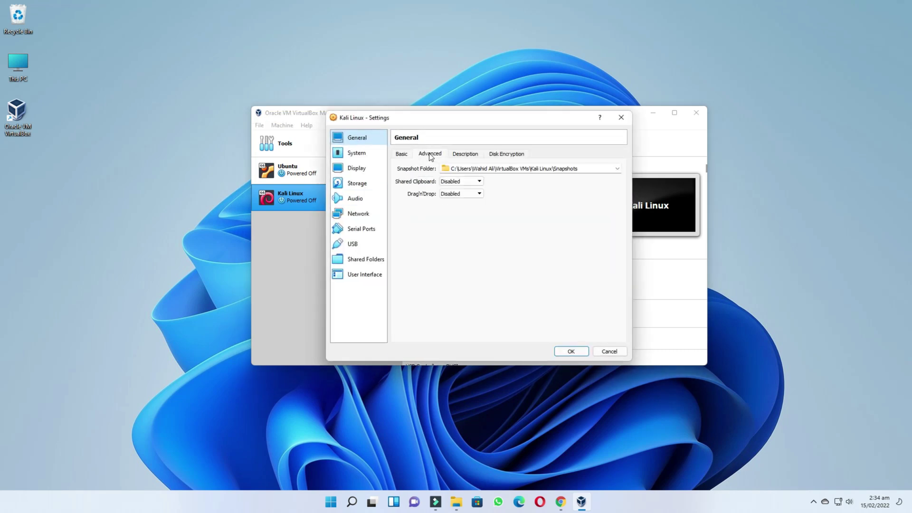
{"action": "left_click", "coordinate": [469, 182]}
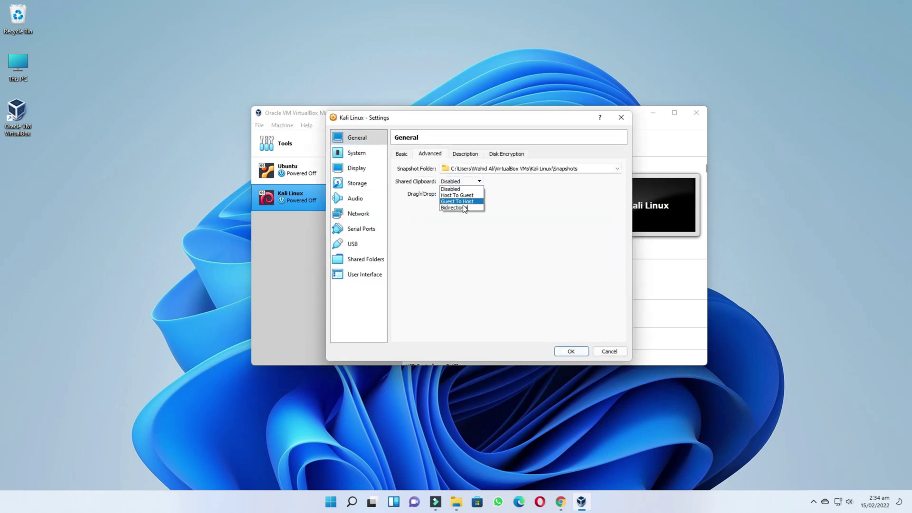
{"action": "left_click", "coordinate": [463, 197]}
{"action": "left_click", "coordinate": [461, 221]}
{"action": "left_click", "coordinate": [352, 151]}
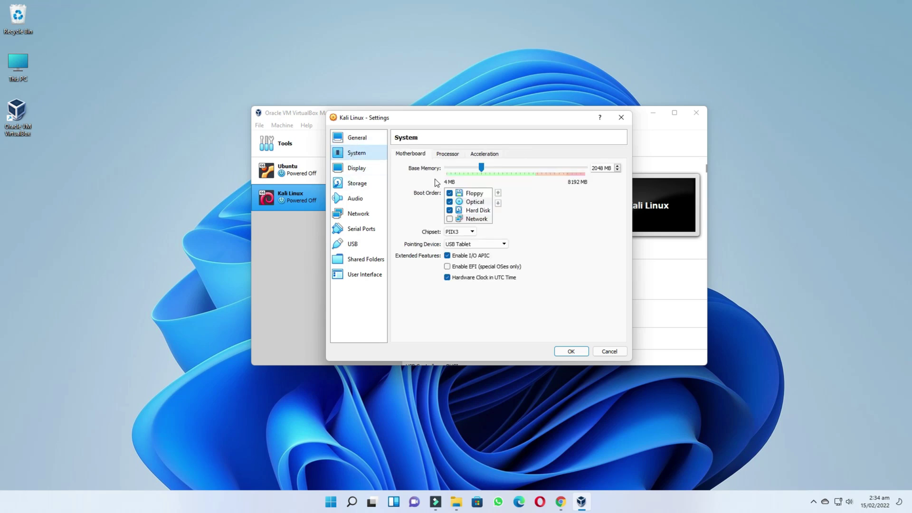
{"action": "left_click", "coordinate": [446, 155]}
{"action": "left_click", "coordinate": [461, 167]}
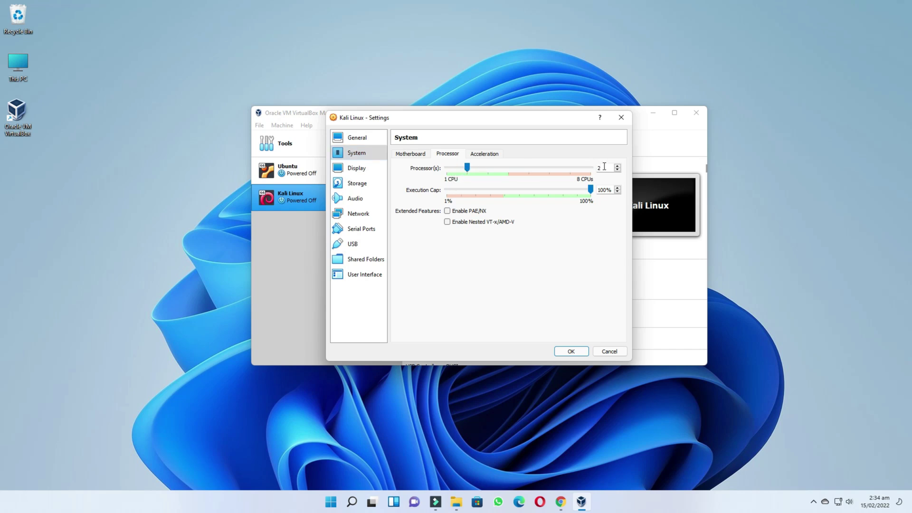
Load the Kali installer ISO from Downloads into the optical drive and save the settings
{"action": "left_click", "coordinate": [359, 184]}
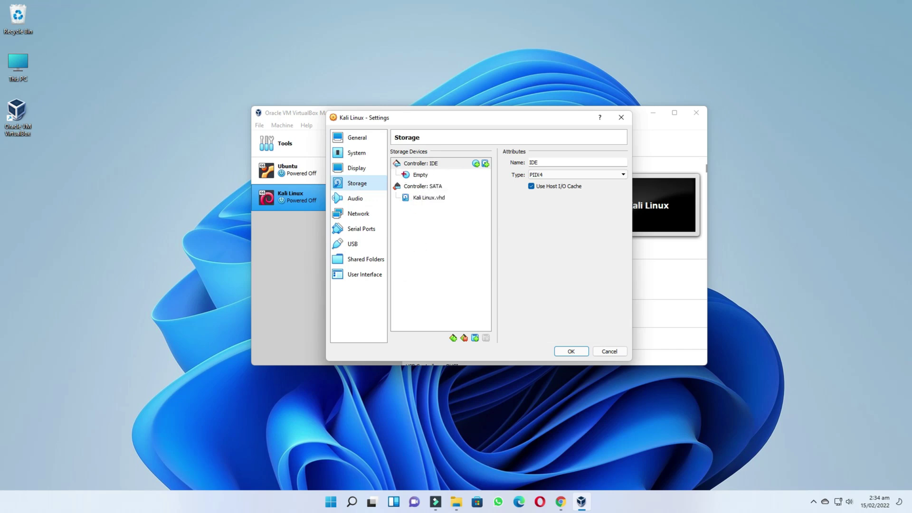
{"action": "left_click", "coordinate": [480, 178]}
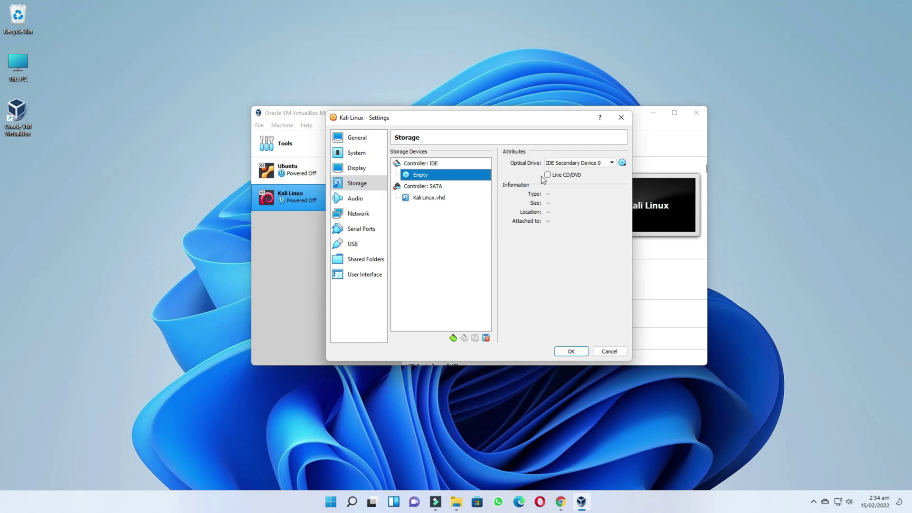
{"action": "left_click", "coordinate": [622, 162]}
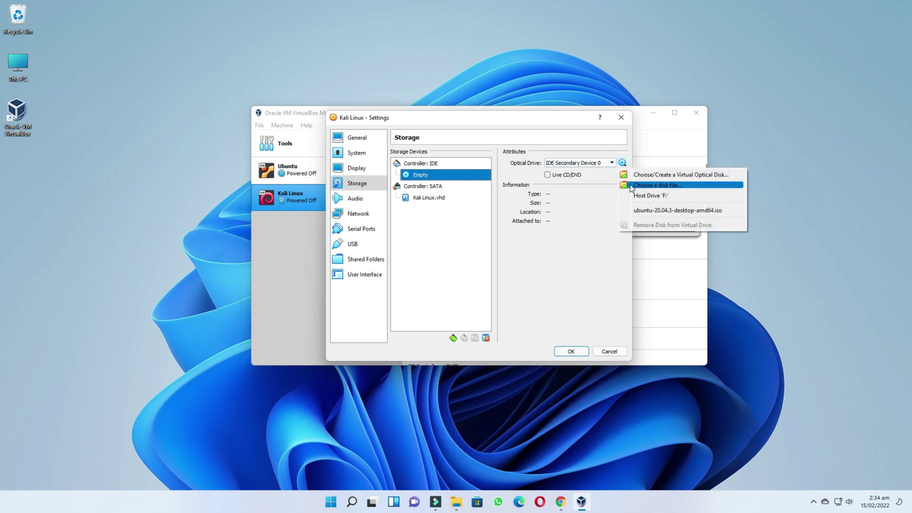
{"action": "left_click", "coordinate": [631, 185]}
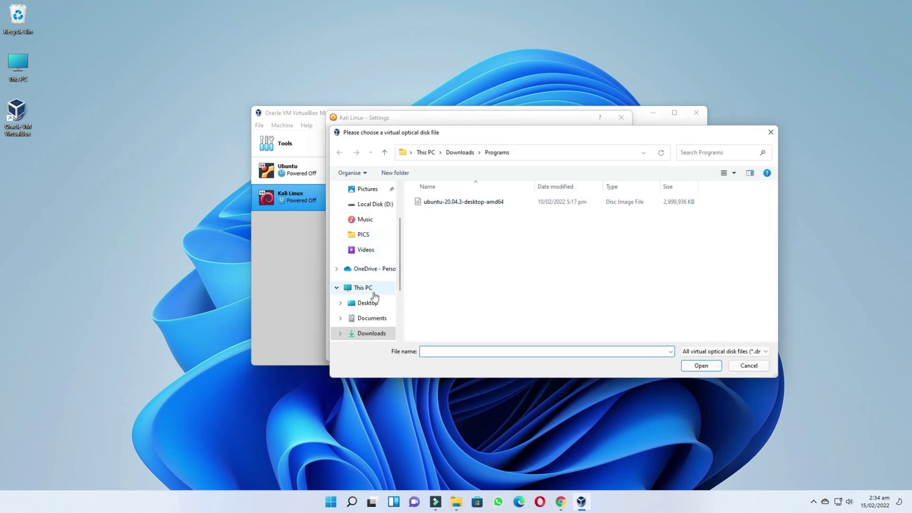
{"action": "left_click", "coordinate": [372, 334]}
{"action": "scroll", "coordinate": [428, 290], "scroll_direction": "down", "scroll_amount": 2}
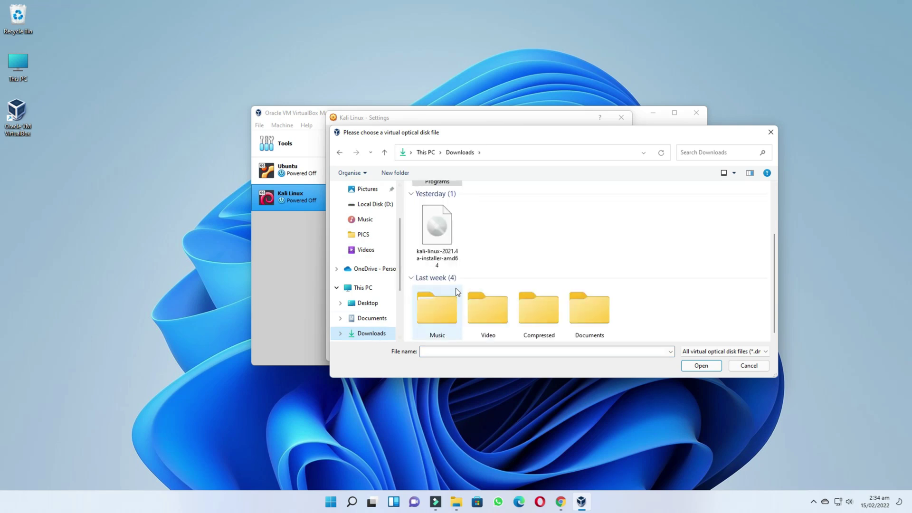
{"action": "left_click", "coordinate": [438, 232]}
{"action": "left_click", "coordinate": [708, 363]}
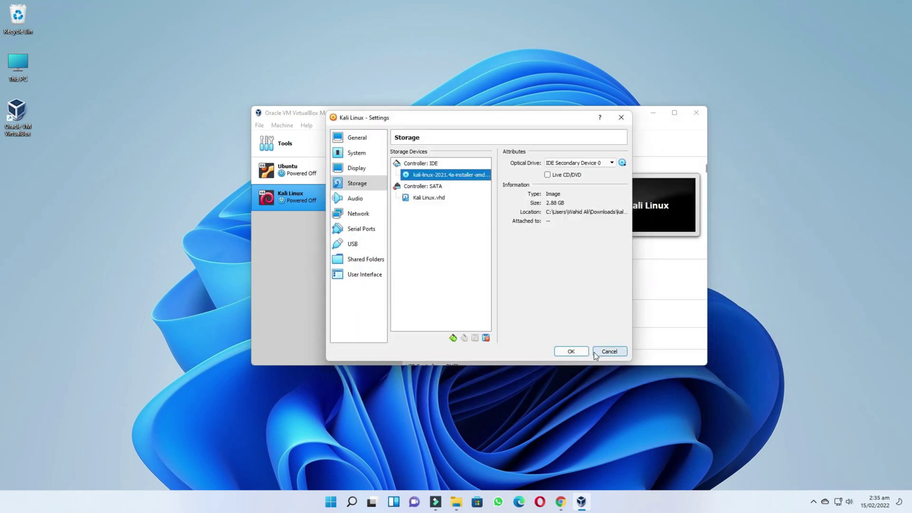
{"action": "left_click", "coordinate": [583, 355]}
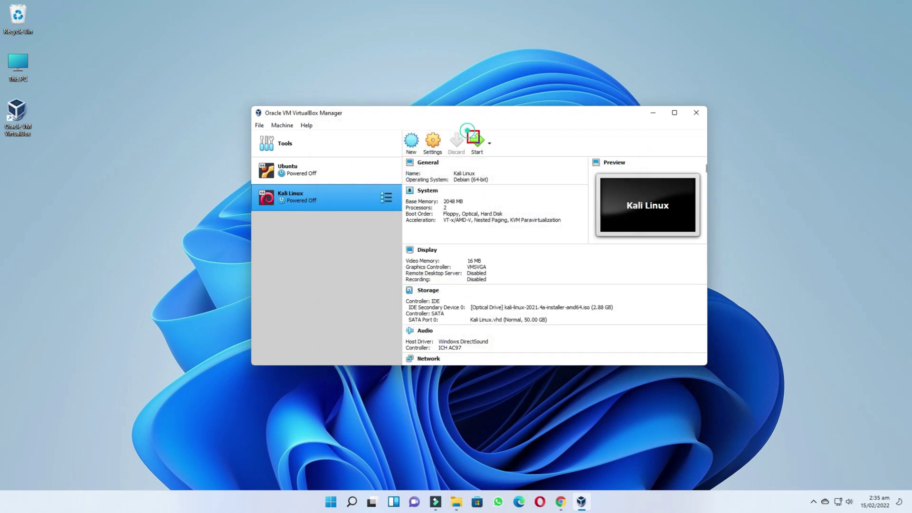
Start the Kali Linux VM, choose Graphical install, and maximize its window
{"action": "left_click", "coordinate": [475, 142]}
{"action": "left_click", "coordinate": [475, 143]}
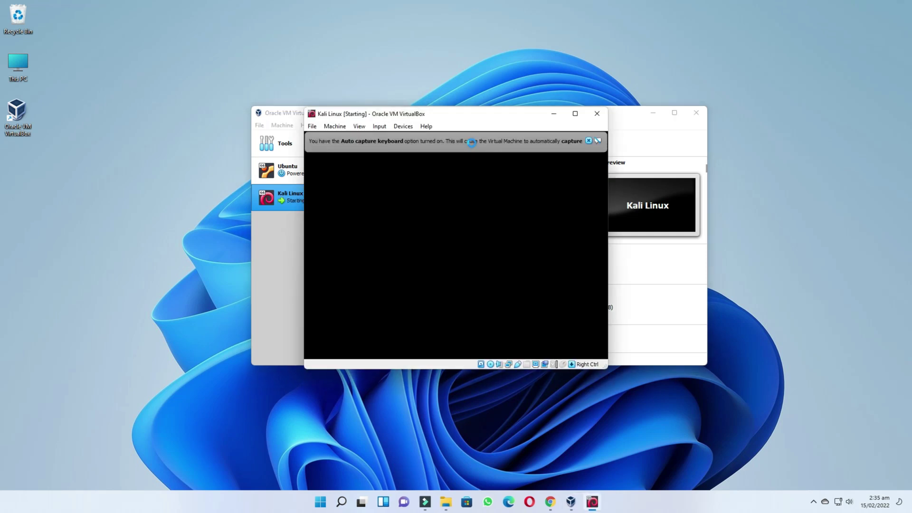
{"action": "left_click", "coordinate": [588, 141]}
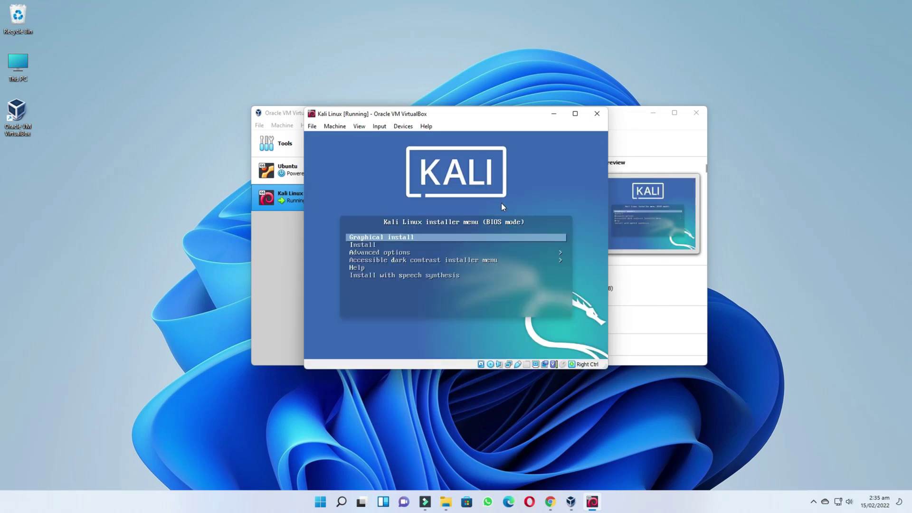
{"action": "key", "text": "Down"}
{"action": "key", "text": "Down"}
{"action": "key", "text": "Up"}
{"action": "key", "text": "Up"}
{"action": "key", "text": "Return"}
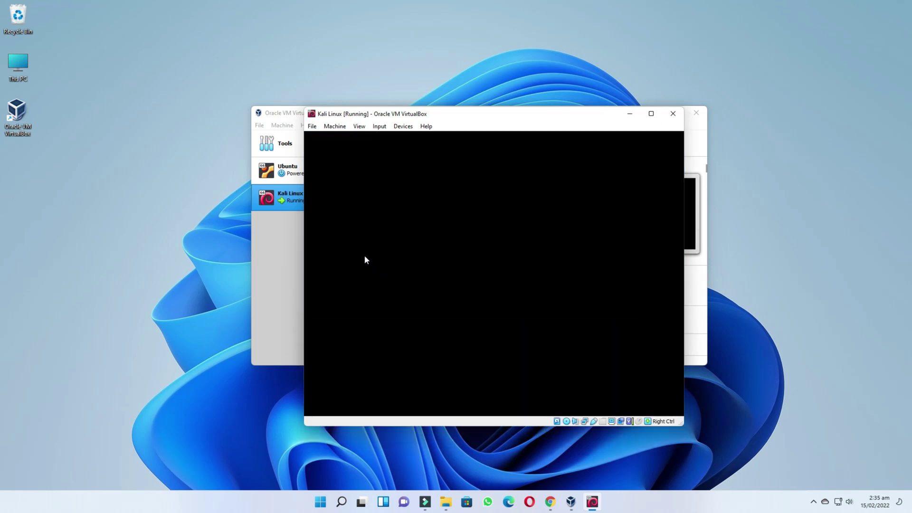
{"action": "left_click", "coordinate": [670, 141]}
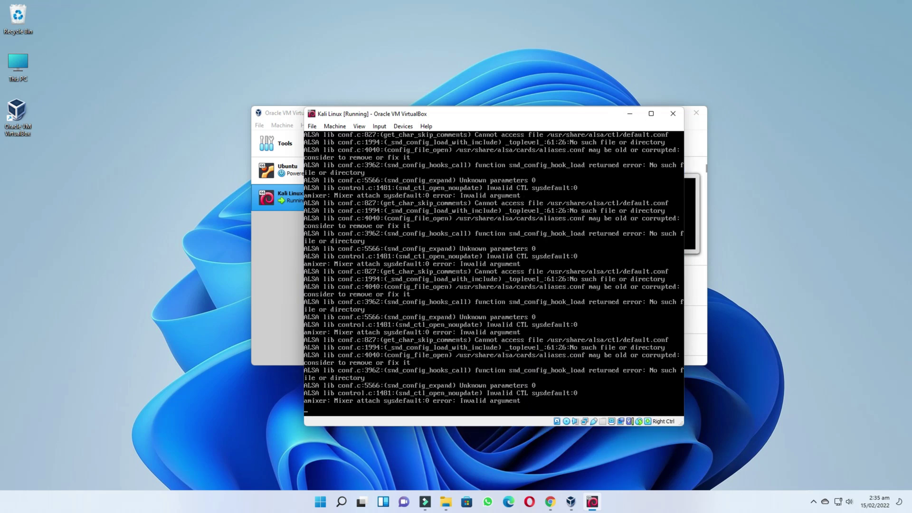
{"action": "left_click", "coordinate": [656, 115]}
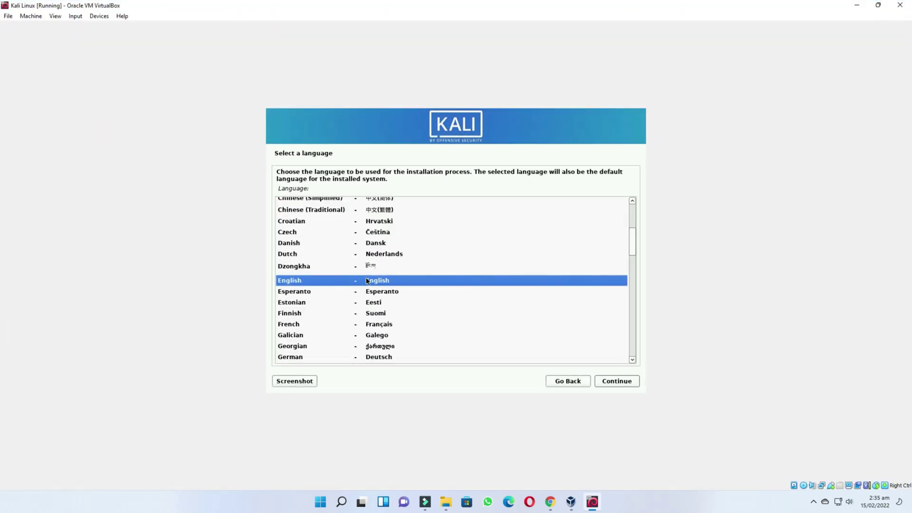
Accept English, United States, American English keymap, hostname 'kali', and a blank domain
{"action": "left_click", "coordinate": [626, 385]}
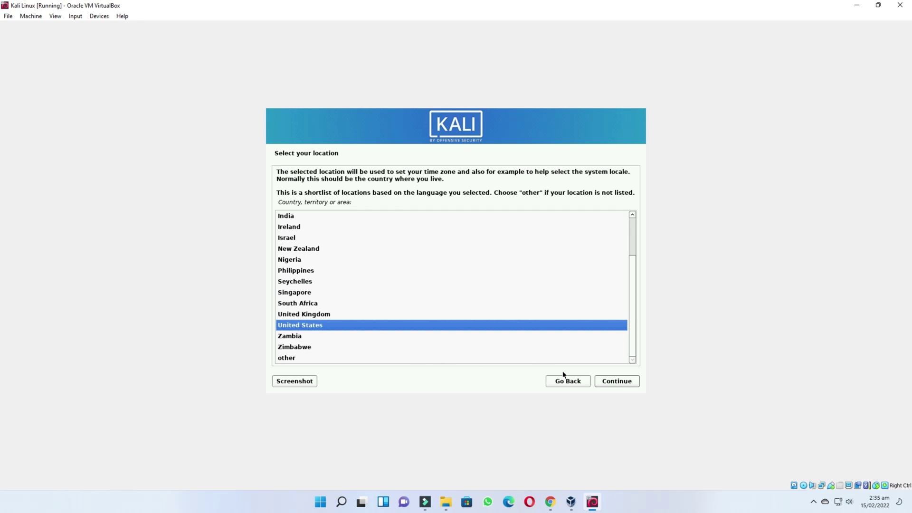
{"action": "left_click", "coordinate": [629, 384]}
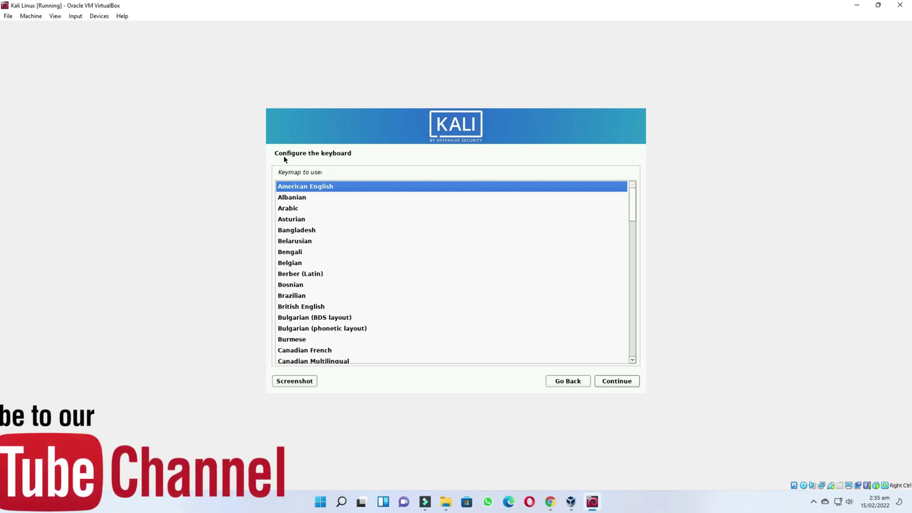
{"action": "left_click", "coordinate": [618, 381]}
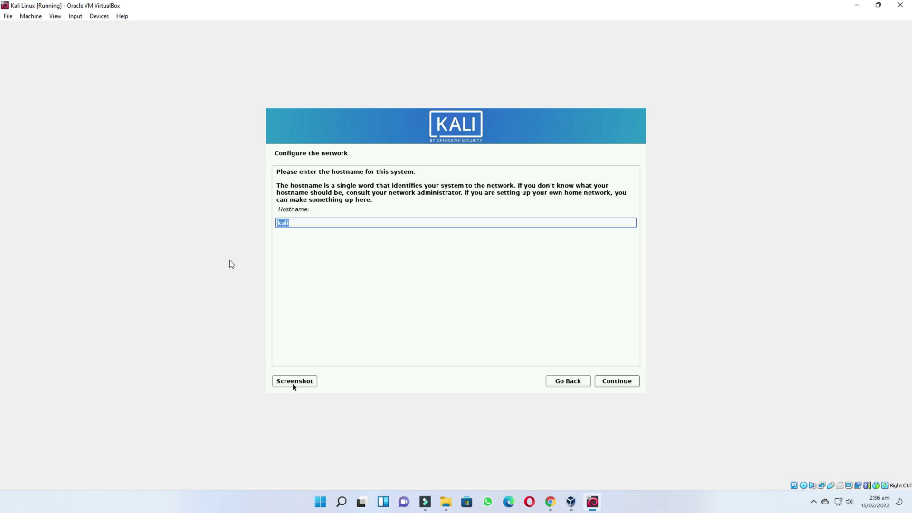
{"action": "left_click", "coordinate": [302, 223]}
{"action": "left_click", "coordinate": [625, 386]}
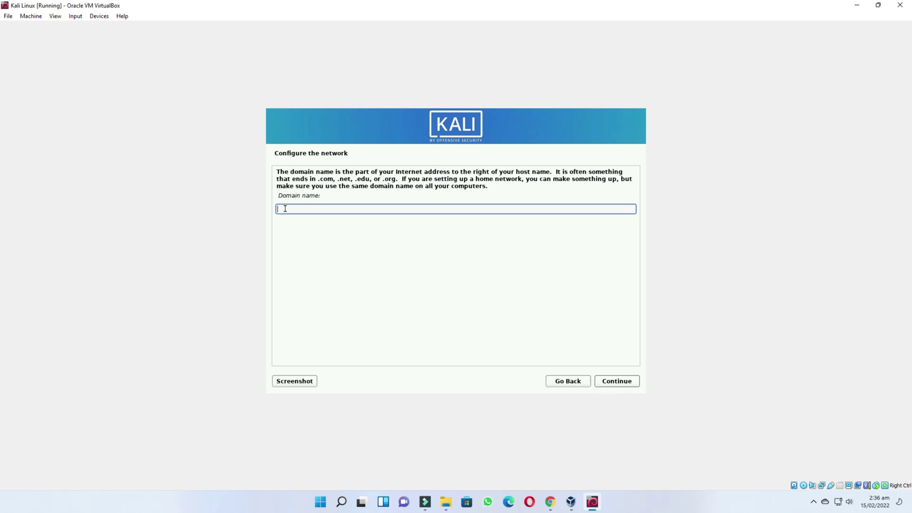
{"action": "left_click", "coordinate": [620, 384]}
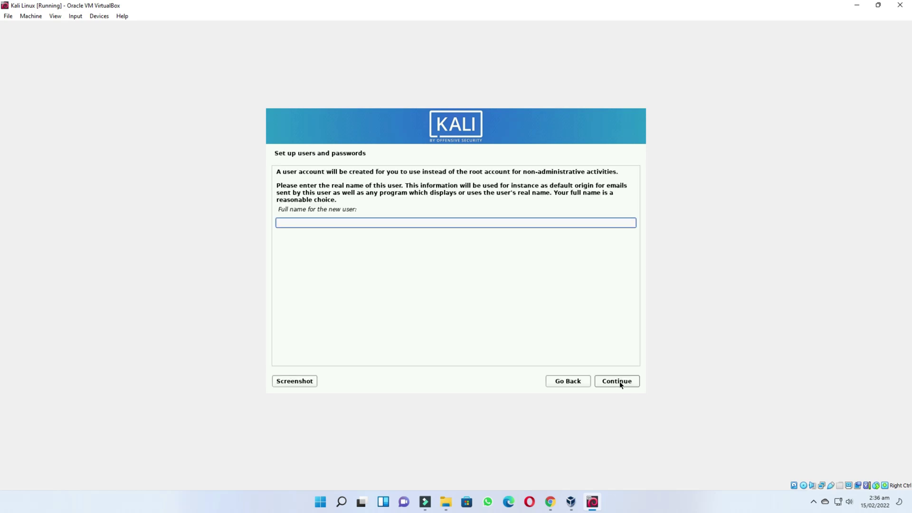
Create the user account with full name, suggested username and password, and pick Eastern time zone
{"action": "left_click_drag", "start_coordinate": [280, 209], "coordinate": [343, 223]}
{"action": "left_click", "coordinate": [343, 224]}
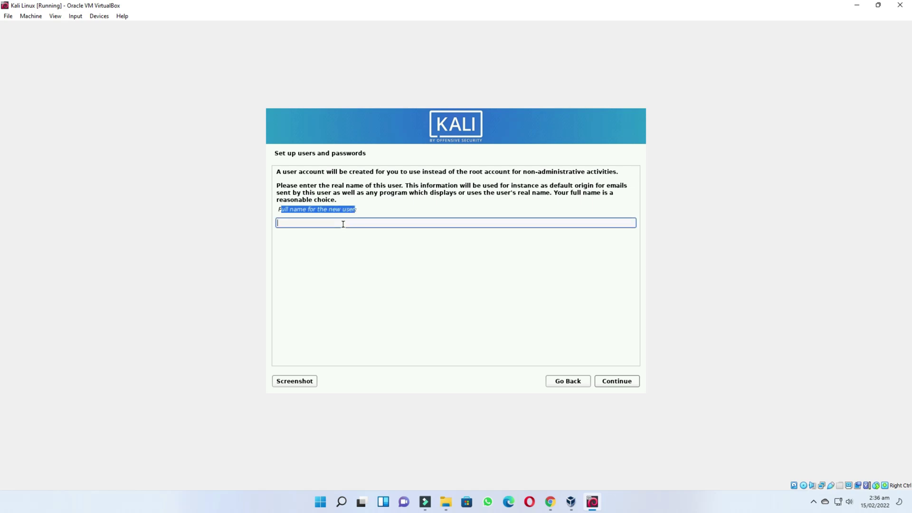
{"action": "type", "text": "Technical Fix"}
{"action": "left_click", "coordinate": [628, 383]}
{"action": "left_click", "coordinate": [317, 202]}
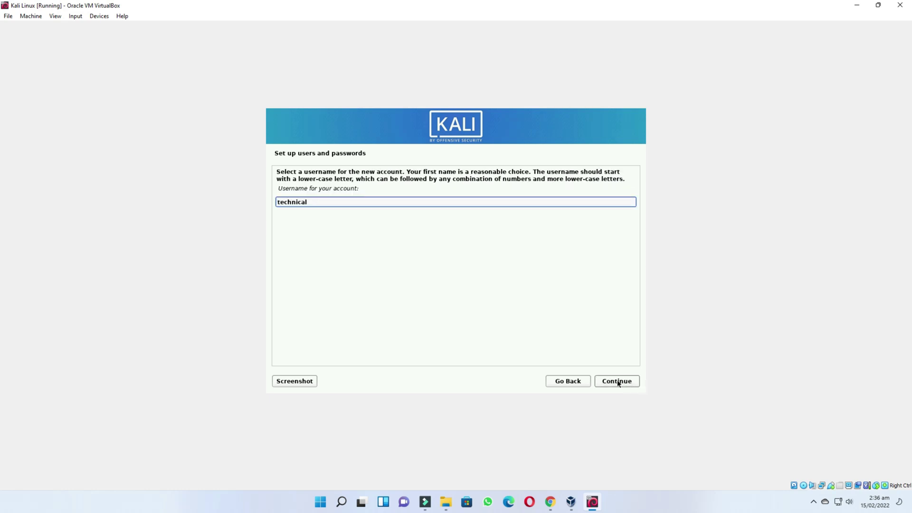
{"action": "left_click", "coordinate": [617, 381]}
{"action": "type", "text": "password"}
{"action": "left_click", "coordinate": [356, 251]}
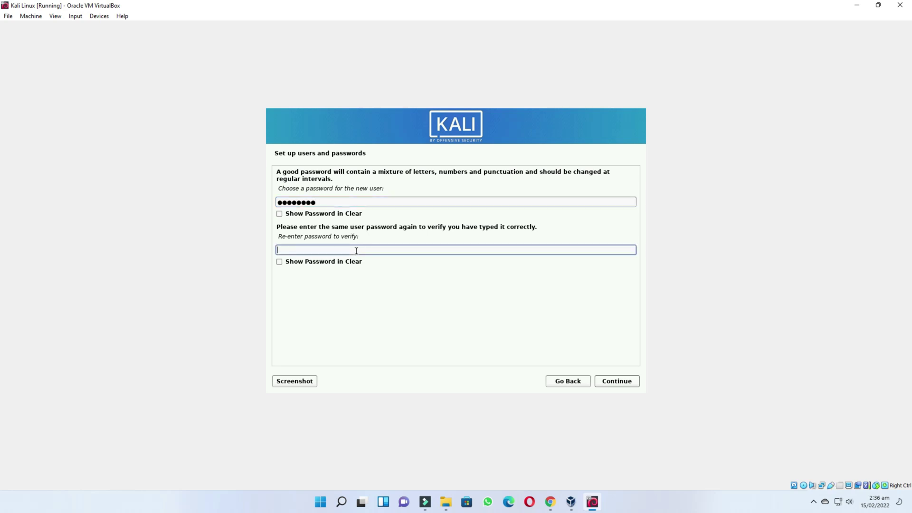
{"action": "type", "text": "password"}
{"action": "left_click", "coordinate": [621, 383]}
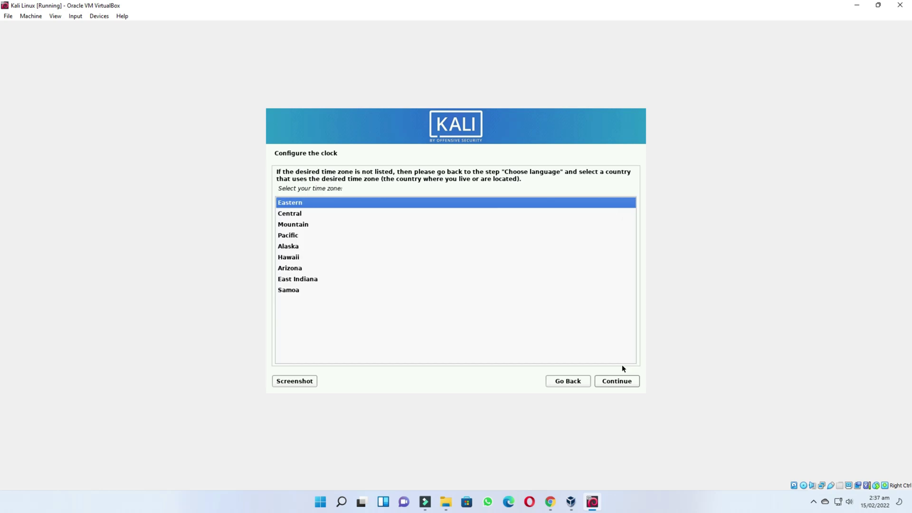
{"action": "left_click", "coordinate": [616, 380]}
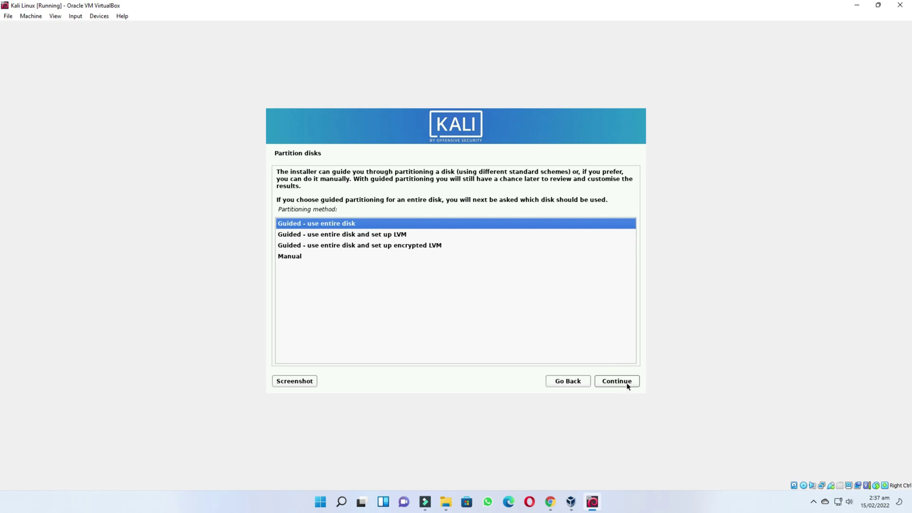
Partition the whole SCSI3 disk guided with all files in one partition and write changes
{"action": "left_click", "coordinate": [628, 384]}
{"action": "left_click", "coordinate": [627, 384]}
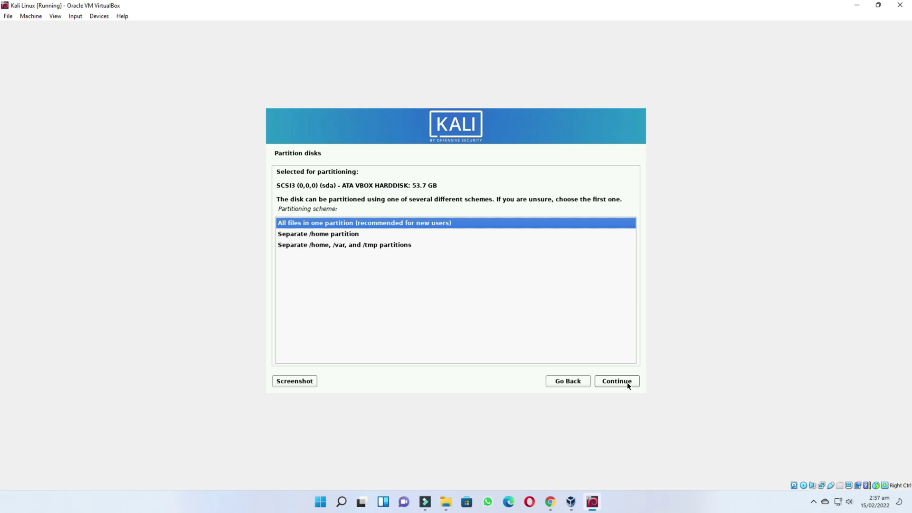
{"action": "left_click", "coordinate": [627, 384]}
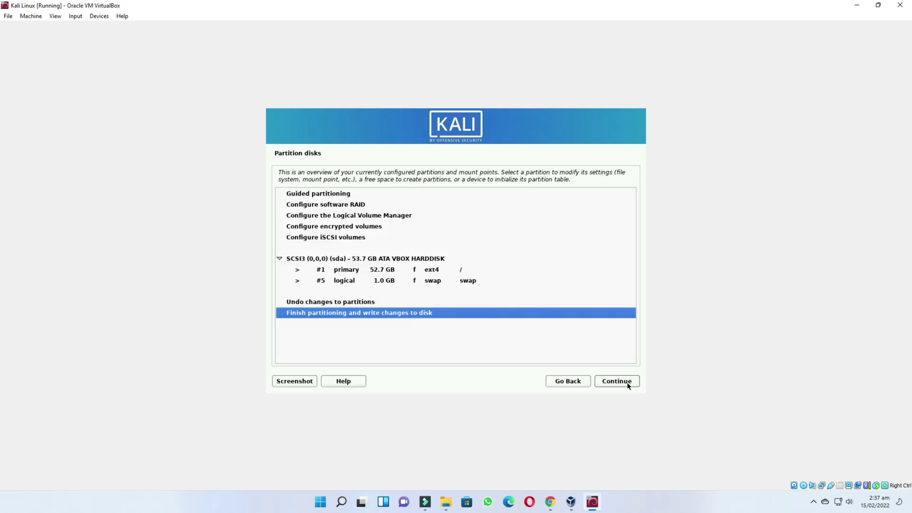
{"action": "left_click", "coordinate": [627, 384]}
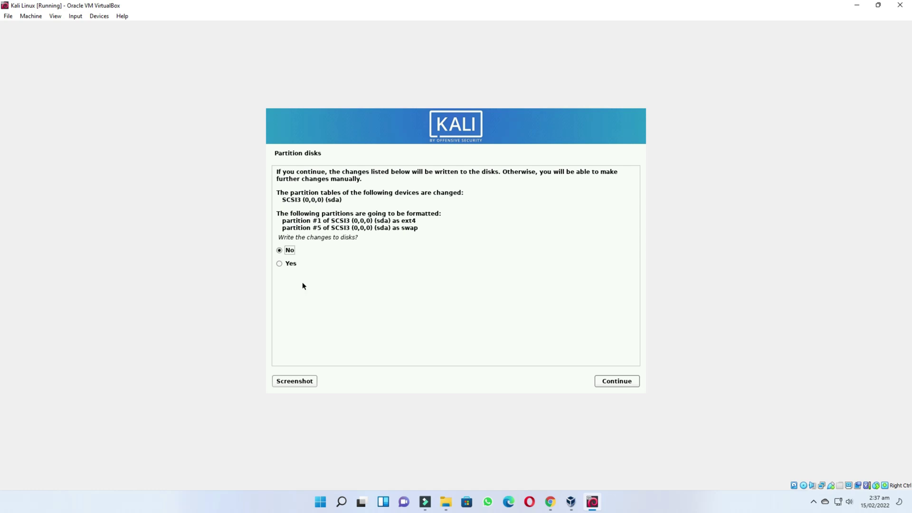
{"action": "left_click", "coordinate": [278, 263]}
{"action": "left_click", "coordinate": [635, 381]}
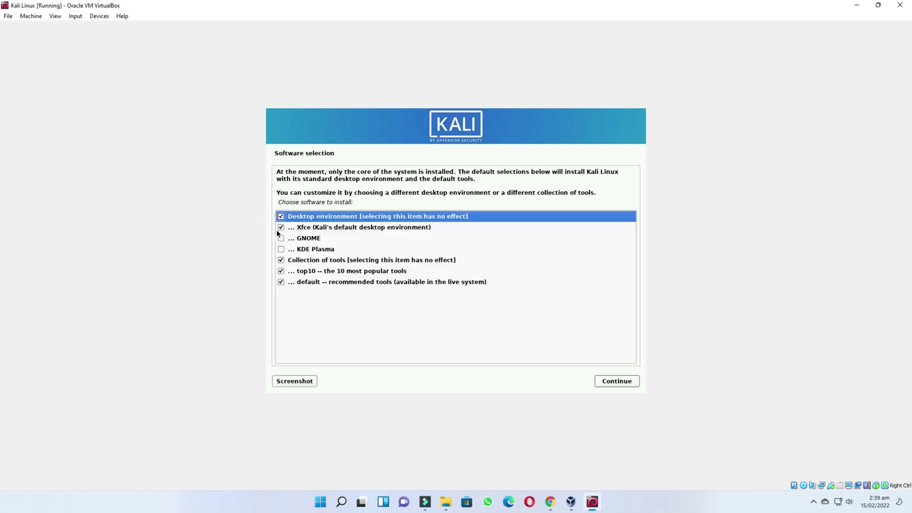
Add GNOME and KDE Plasma, install GRUB on /dev/sda, and reboot into Kali
{"action": "left_click", "coordinate": [281, 238]}
{"action": "left_click", "coordinate": [281, 249]}
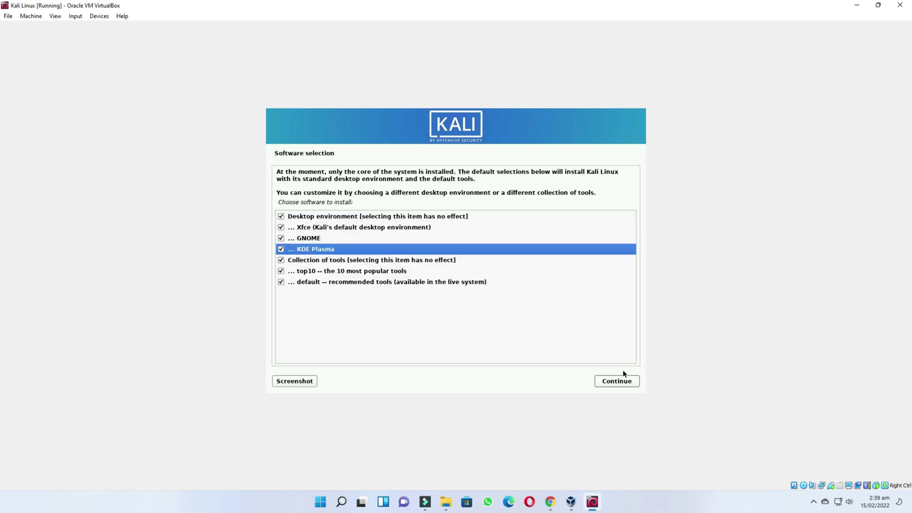
{"action": "left_click", "coordinate": [630, 381]}
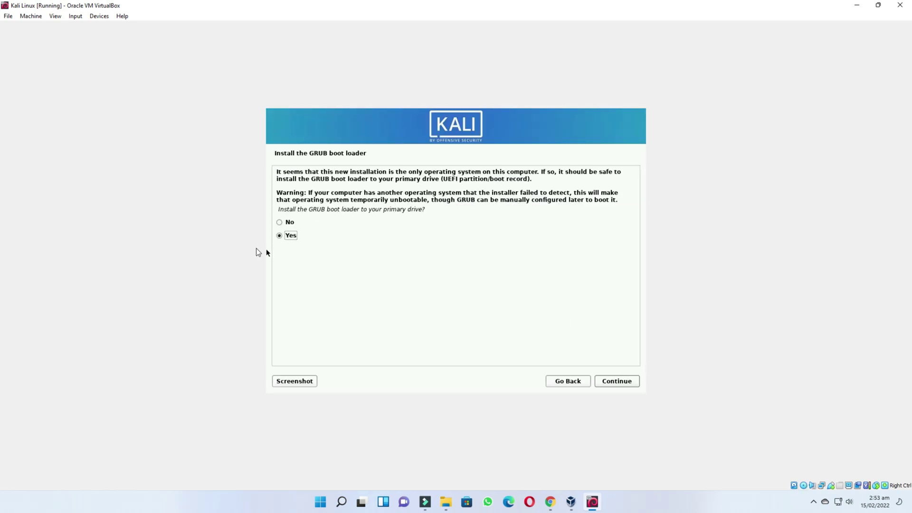
{"action": "left_click", "coordinate": [617, 383]}
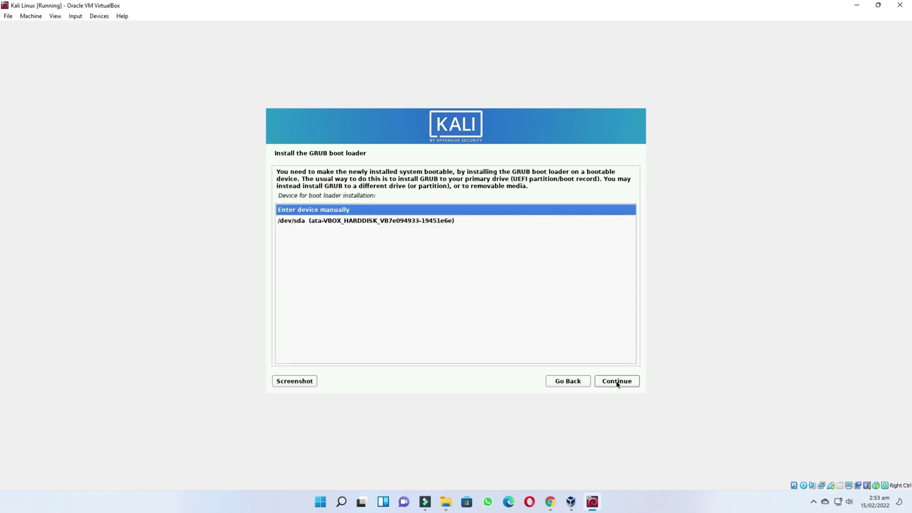
{"action": "left_click", "coordinate": [383, 220]}
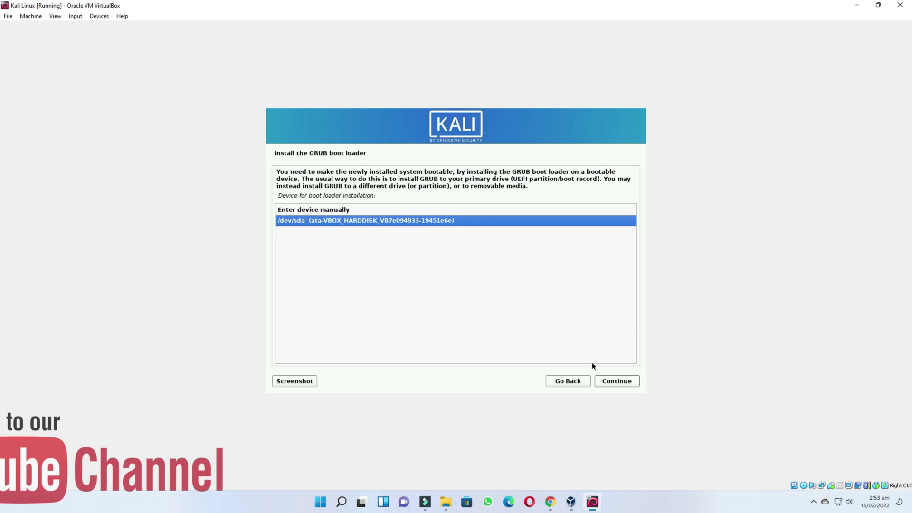
{"action": "left_click", "coordinate": [616, 379]}
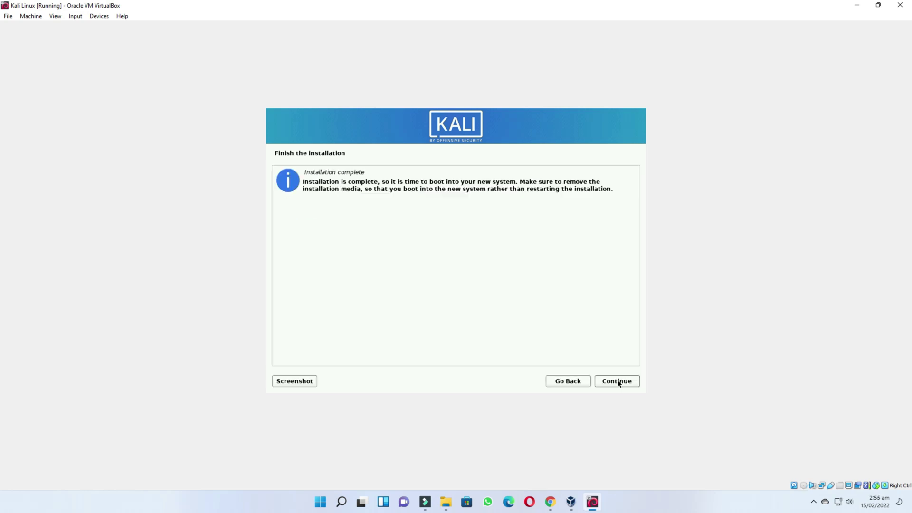
{"action": "left_click", "coordinate": [626, 380]}
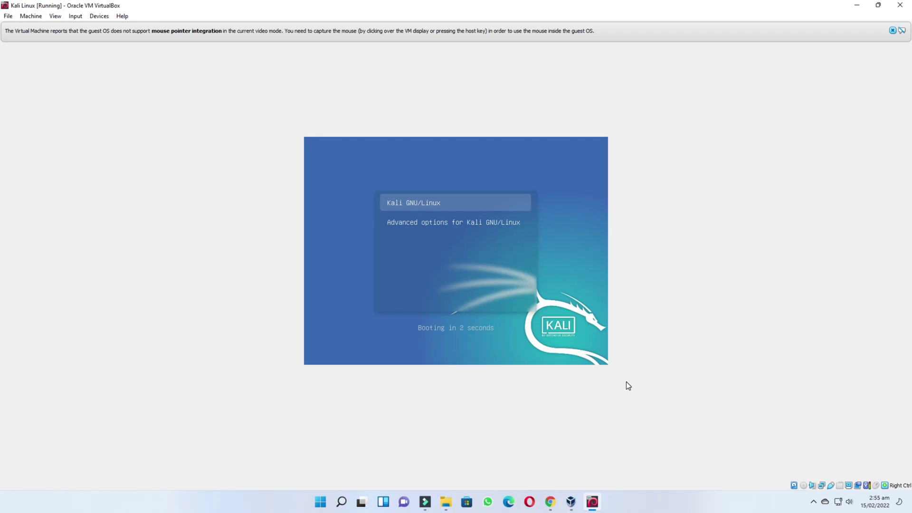
Boot the Kali GNU/Linux entry and log in as the new user with the account password
{"action": "key", "text": "Down"}
{"action": "key", "text": "Up"}
{"action": "key", "text": "Return"}
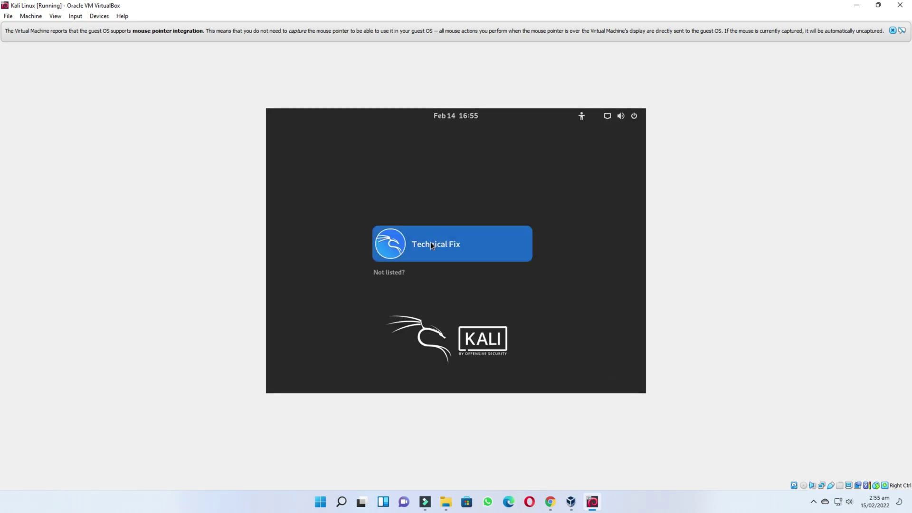
{"action": "left_click", "coordinate": [430, 243]}
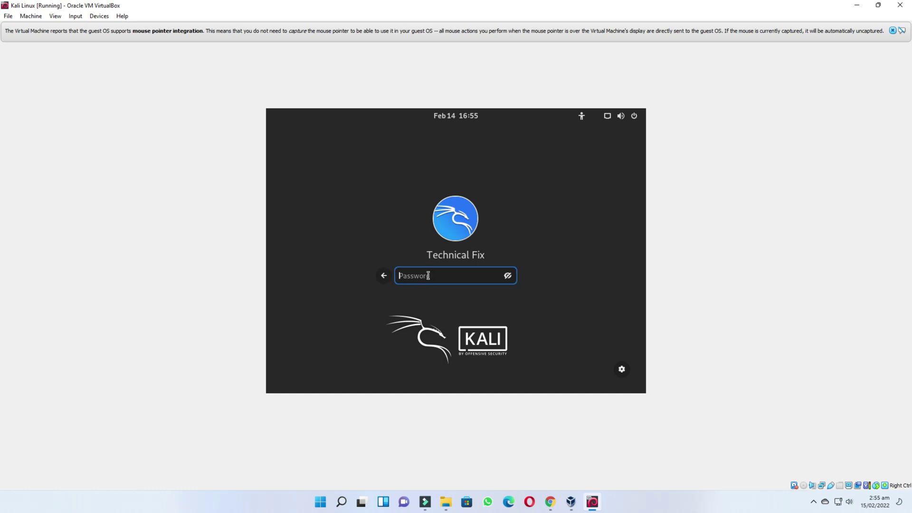
{"action": "type", "text": "********"}
{"action": "key", "text": "Return"}
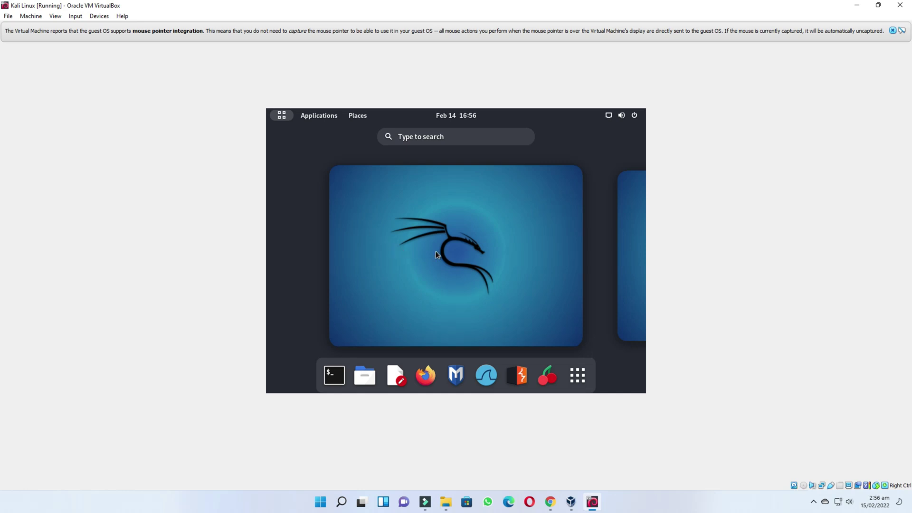
Switch the Kali VM window to Full-screen Mode and open the GNOME Activities overview
{"action": "left_click", "coordinate": [53, 17]}
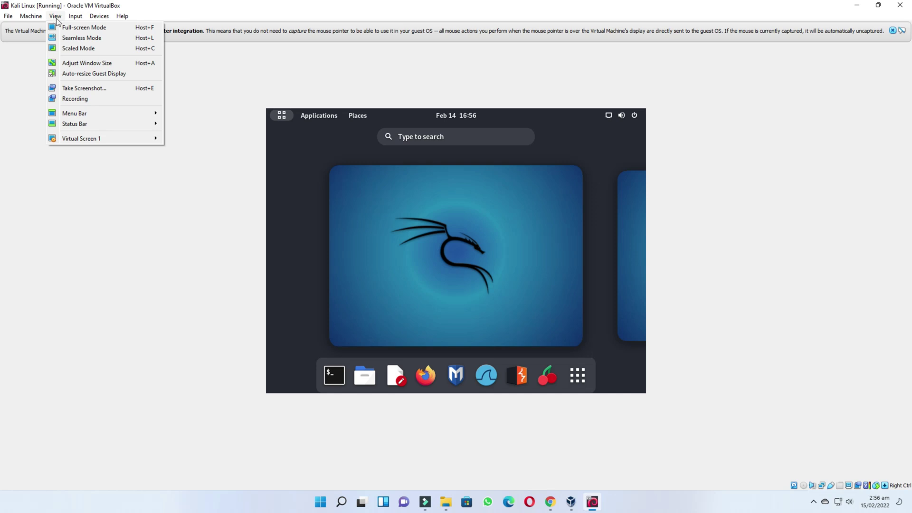
{"action": "left_click", "coordinate": [66, 27]}
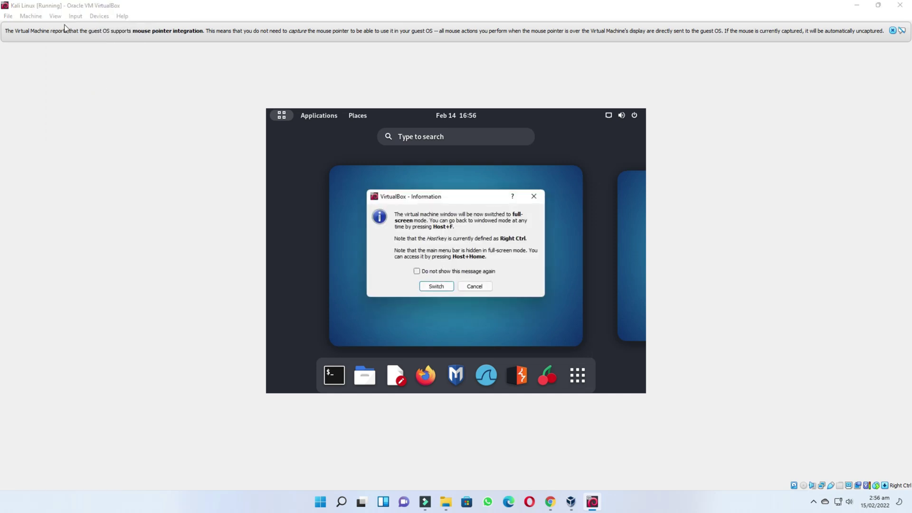
{"action": "left_click", "coordinate": [435, 285]}
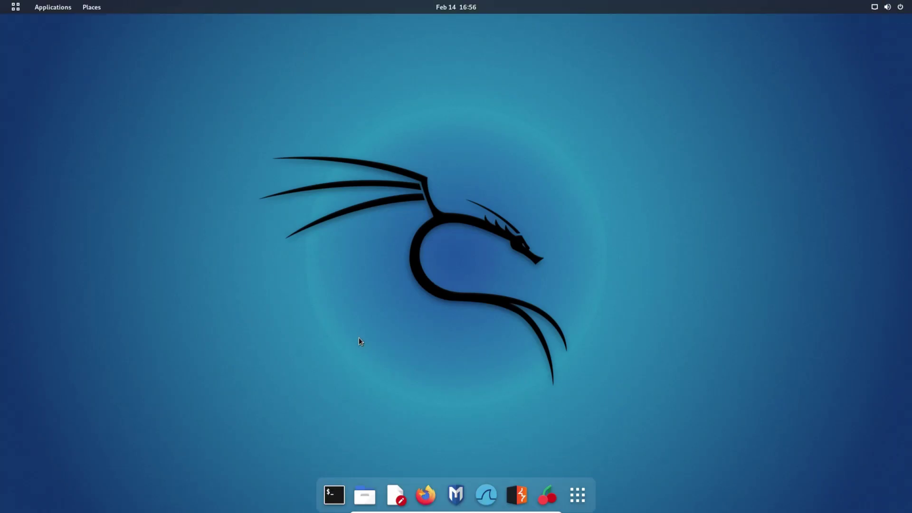
{"action": "key", "text": "super"}
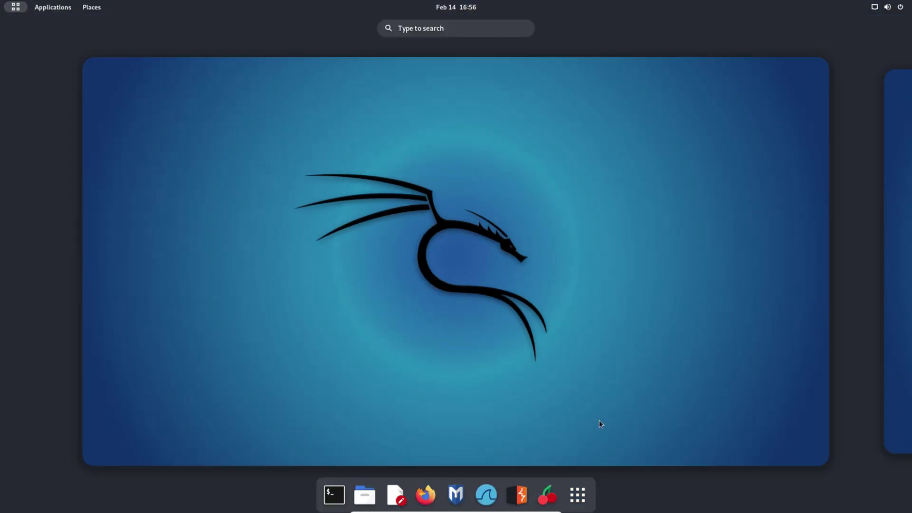
Browse the installed applications list, then launch and close the Calculator
{"action": "left_click", "coordinate": [577, 494]}
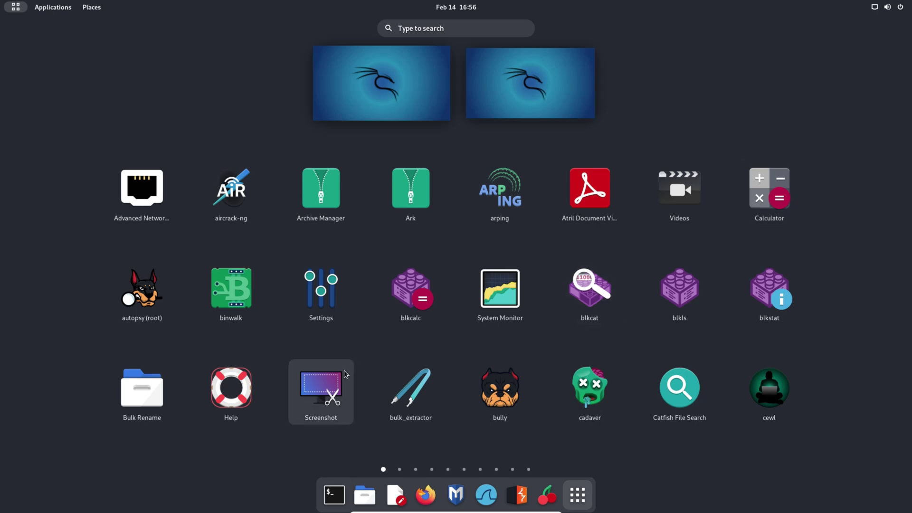
{"action": "scroll", "coordinate": [850, 291], "scroll_direction": "down", "scroll_amount": 6}
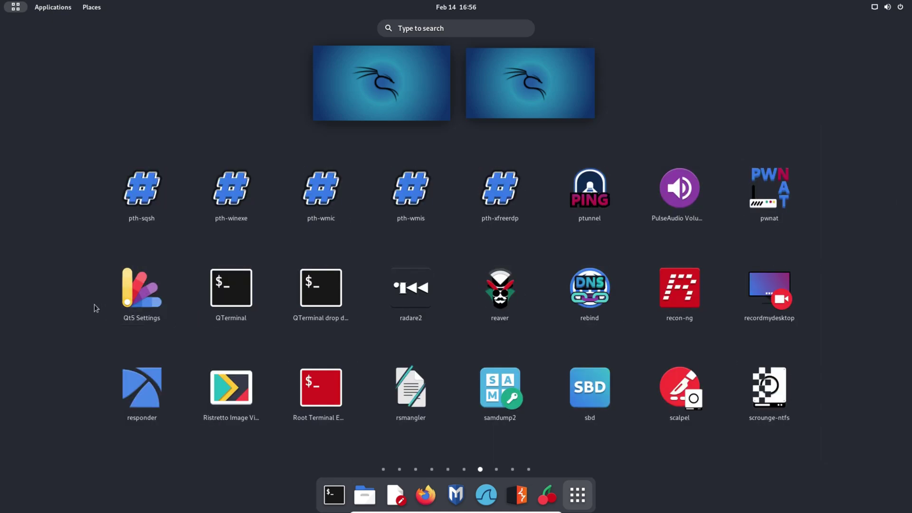
{"action": "left_click", "coordinate": [384, 469]}
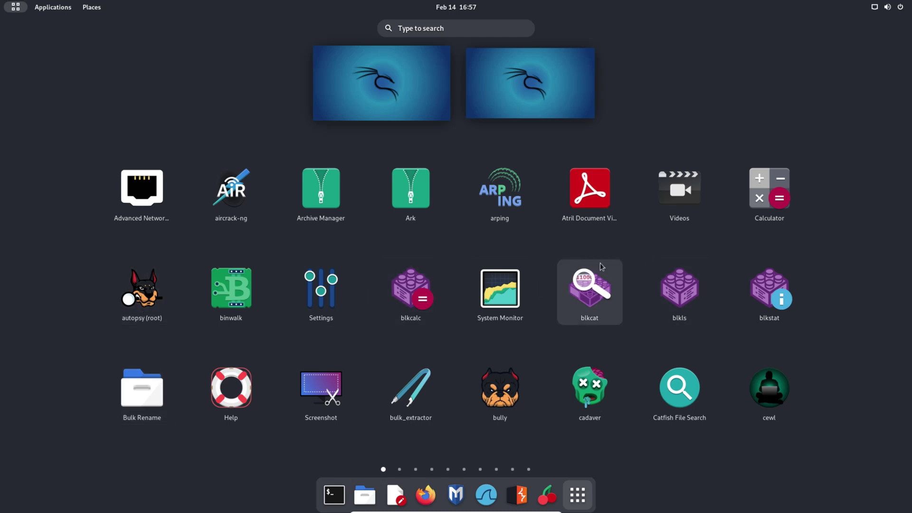
{"action": "left_click", "coordinate": [764, 193]}
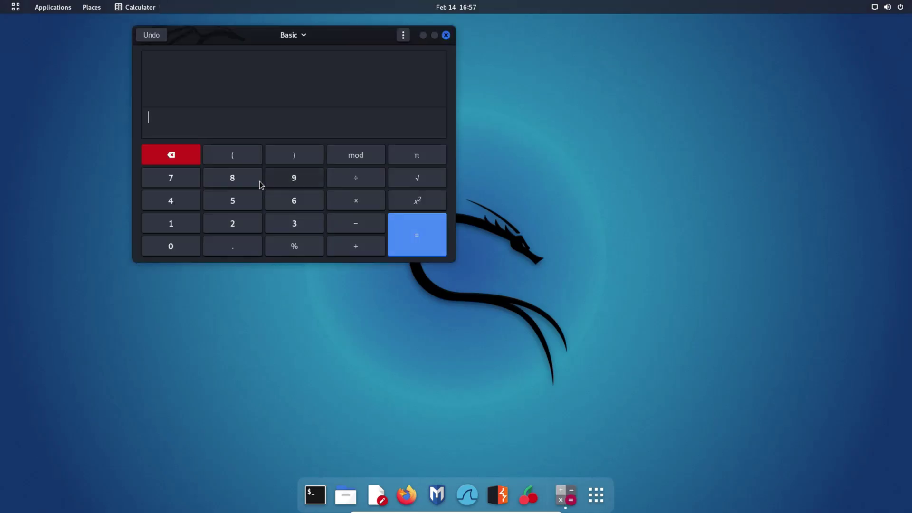
{"action": "left_click", "coordinate": [446, 35]}
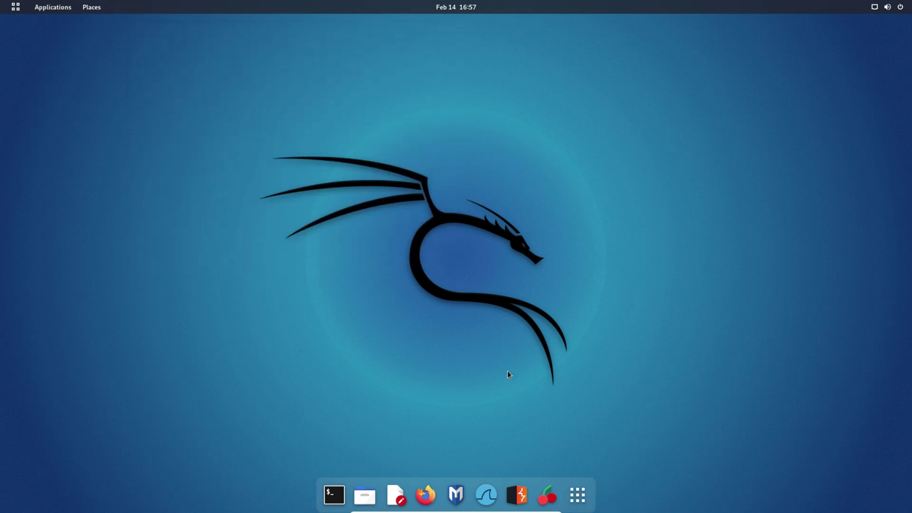
In Firefox, search Amazon.com for 'amazon', view the results, then close the browser
{"action": "left_click", "coordinate": [426, 495]}
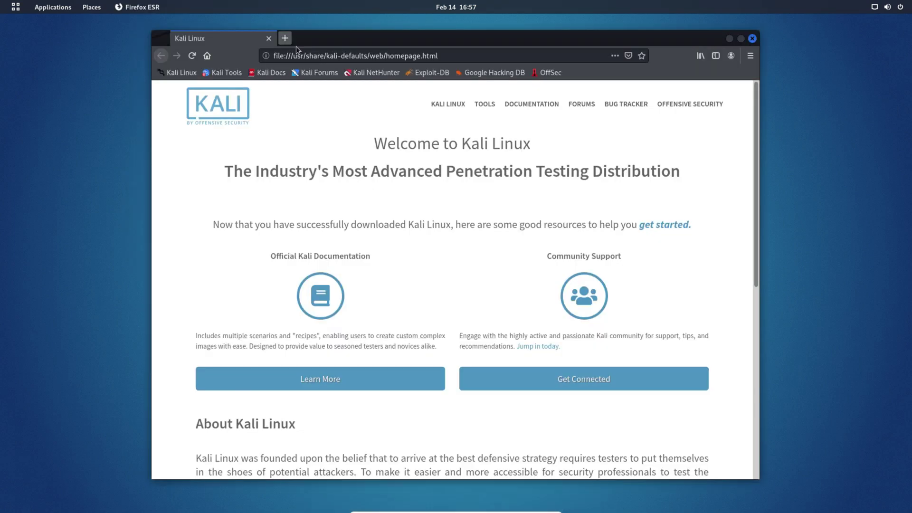
{"action": "left_click", "coordinate": [316, 57]}
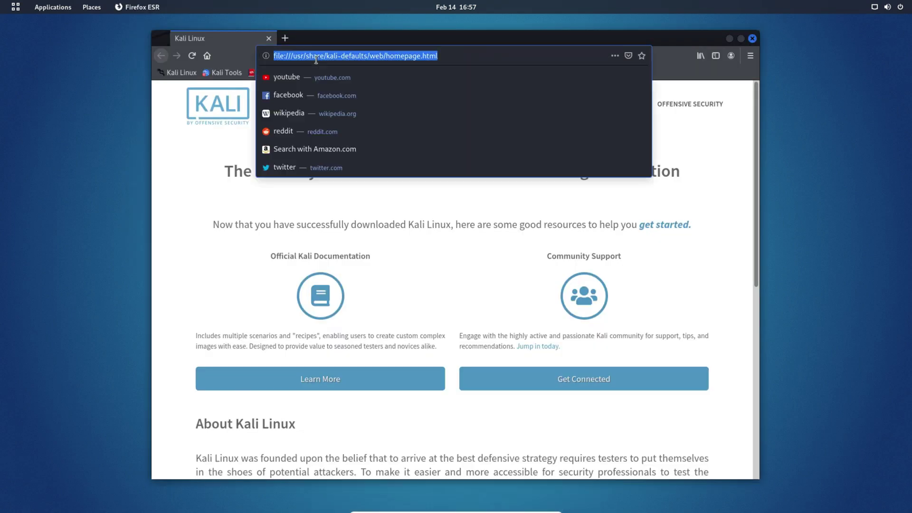
{"action": "left_click", "coordinate": [304, 150]}
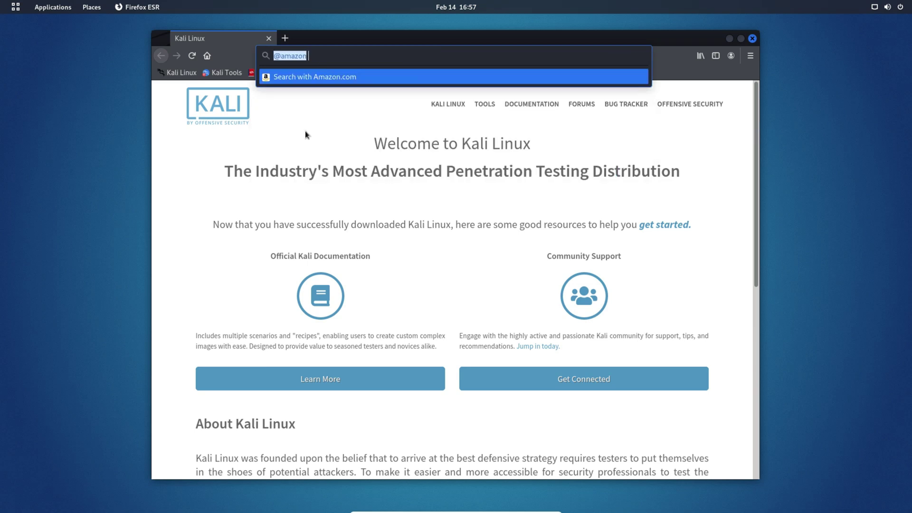
{"action": "type", "text": "amazon"}
{"action": "key", "text": "Return"}
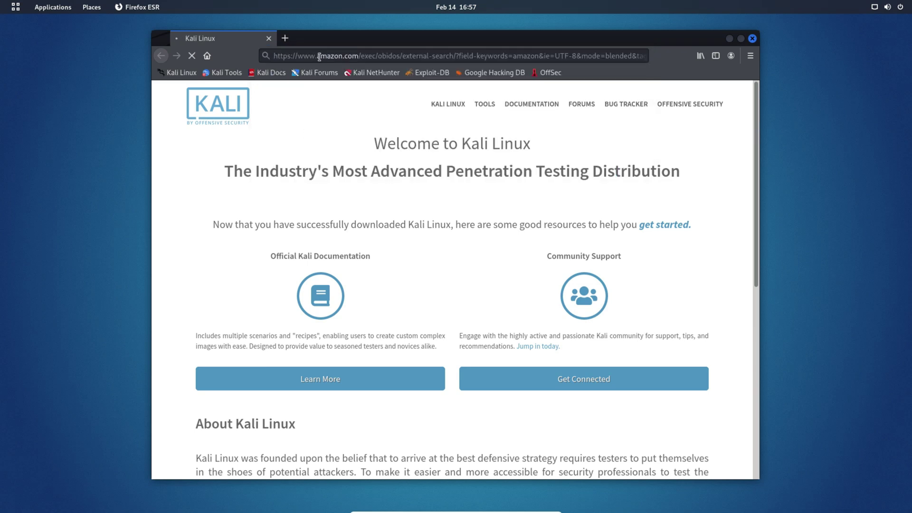
{"action": "scroll", "coordinate": [426, 204], "scroll_direction": "down", "scroll_amount": 10}
{"action": "scroll", "coordinate": [455, 194], "scroll_direction": "up", "scroll_amount": 6}
{"action": "left_click", "coordinate": [752, 38]}
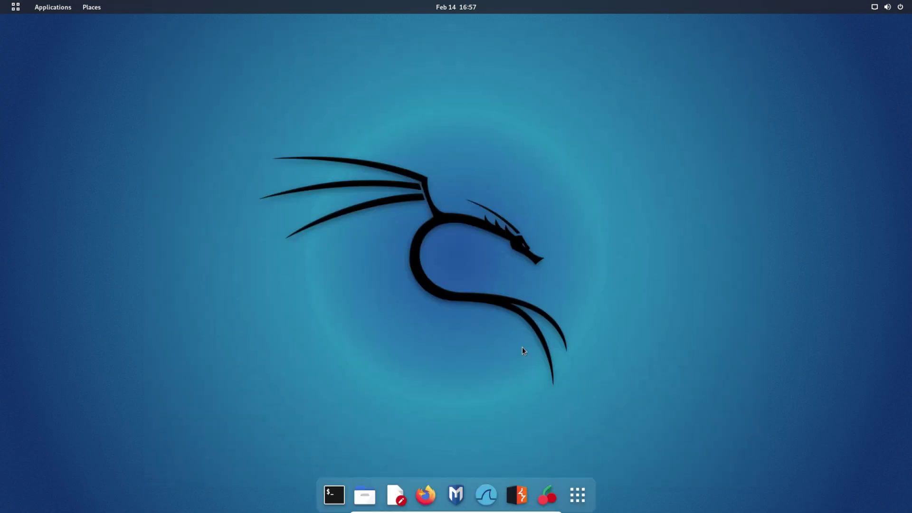
Open Files to browse Documents, Desktop and Downloads, then open and close the Terminal
{"action": "left_click", "coordinate": [365, 495]}
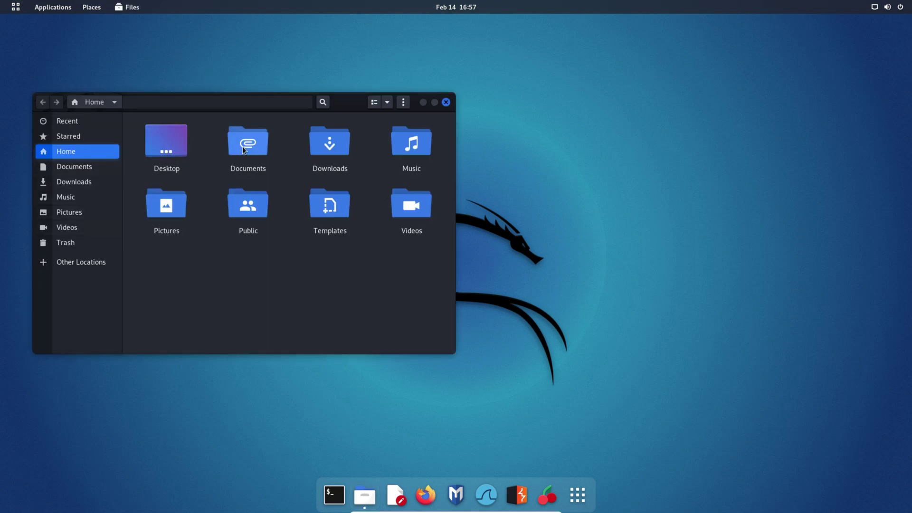
{"action": "left_click", "coordinate": [257, 146]}
{"action": "left_click", "coordinate": [170, 151]}
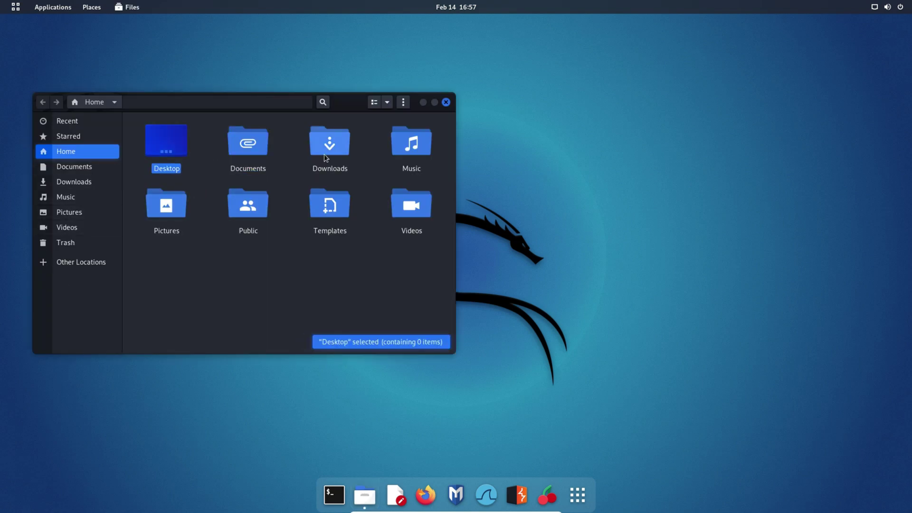
{"action": "left_click", "coordinate": [324, 154]}
{"action": "left_click", "coordinate": [446, 102]}
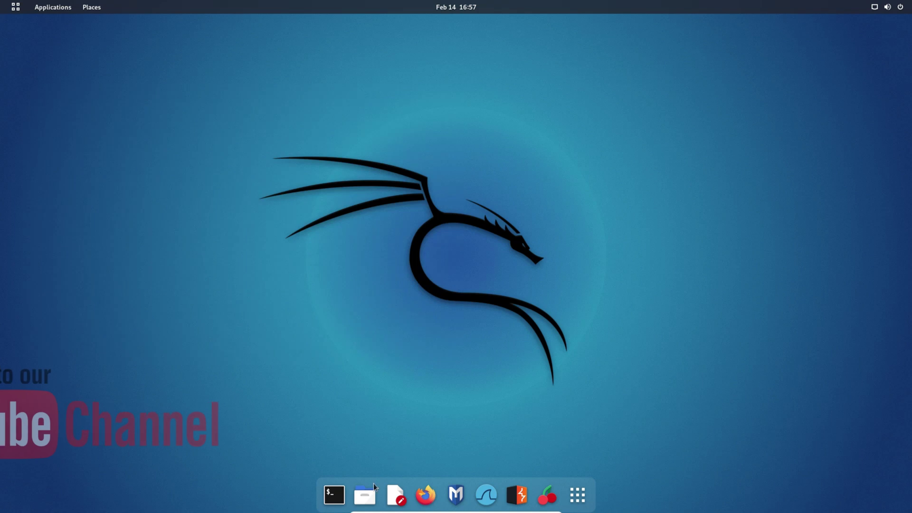
{"action": "left_click", "coordinate": [336, 495]}
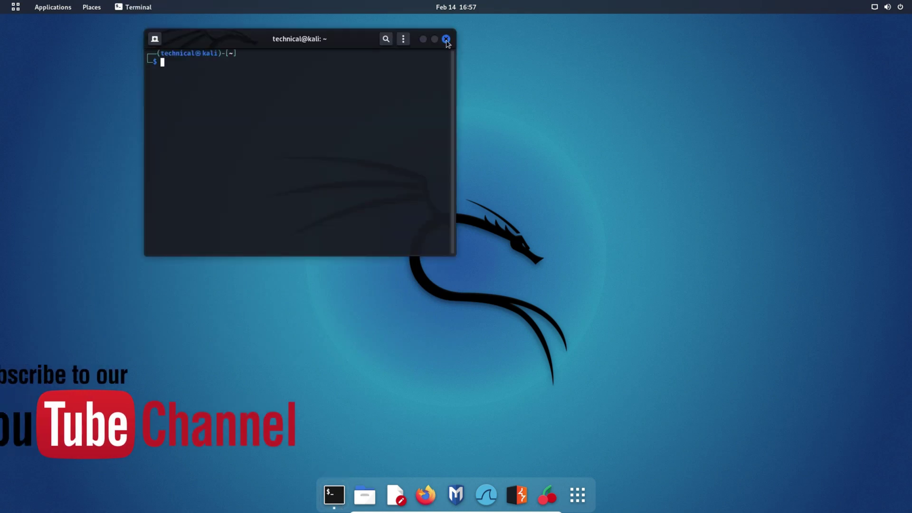
{"action": "left_click", "coordinate": [447, 38]}
Raise the volume to maximum in the system menu, expand Wired Connected, and launch Settings
{"action": "left_click", "coordinate": [887, 6]}
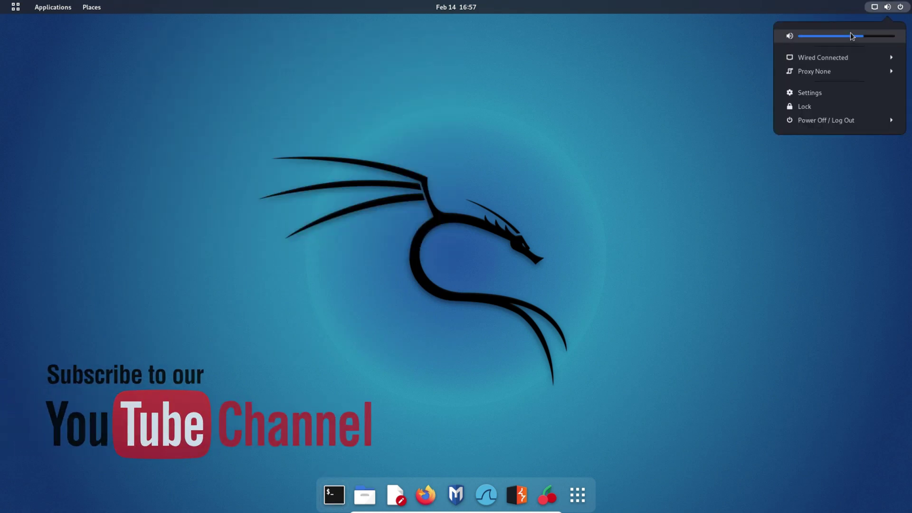
{"action": "scroll", "coordinate": [851, 43], "scroll_direction": "up", "scroll_amount": 2}
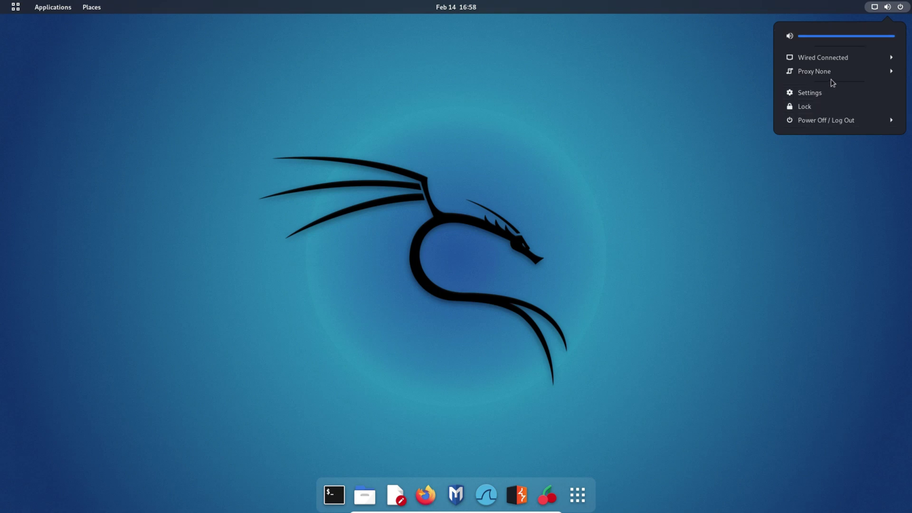
{"action": "left_click", "coordinate": [837, 59]}
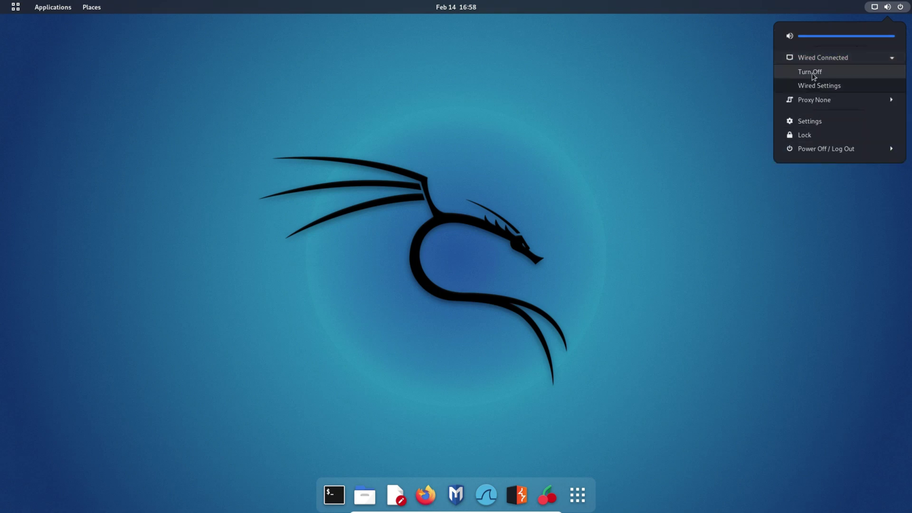
{"action": "left_click", "coordinate": [816, 123]}
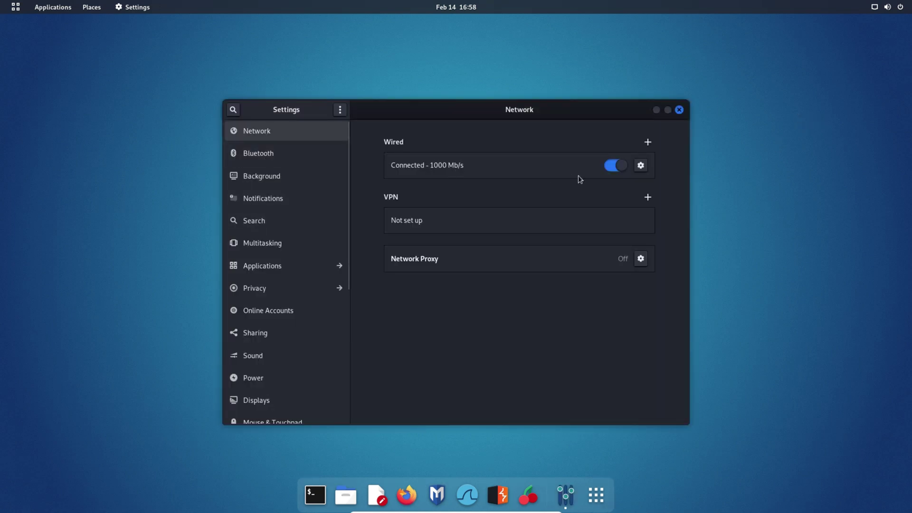
Pass through Bluetooth to the Background page and pick the dark dragon wallpaper
{"action": "left_click", "coordinate": [268, 158]}
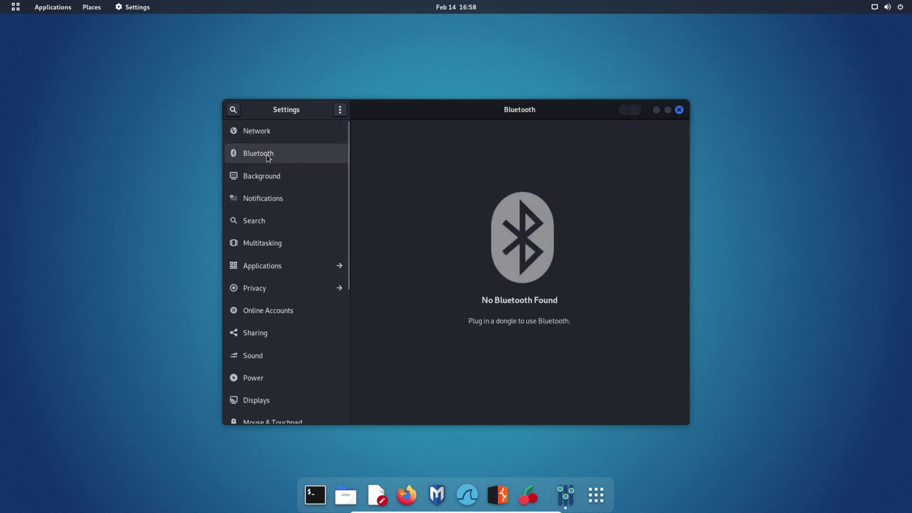
{"action": "left_click", "coordinate": [270, 177]}
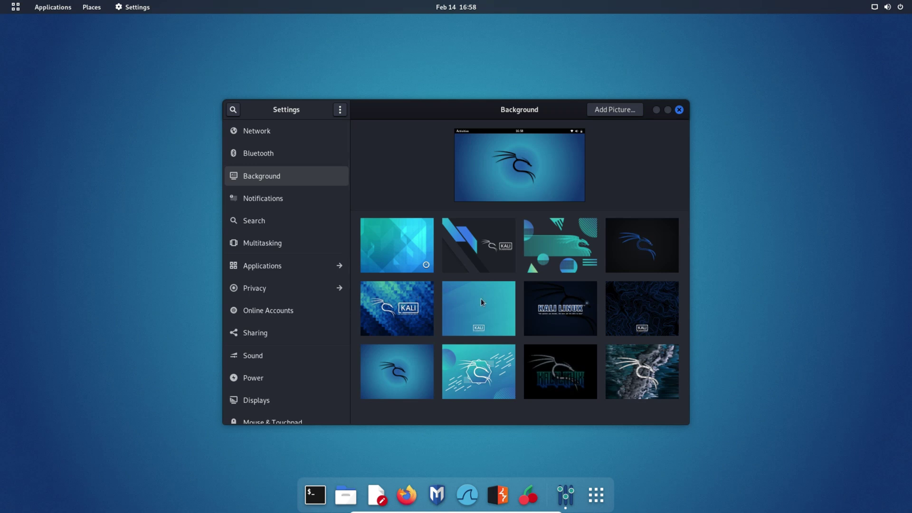
{"action": "left_click", "coordinate": [633, 252]}
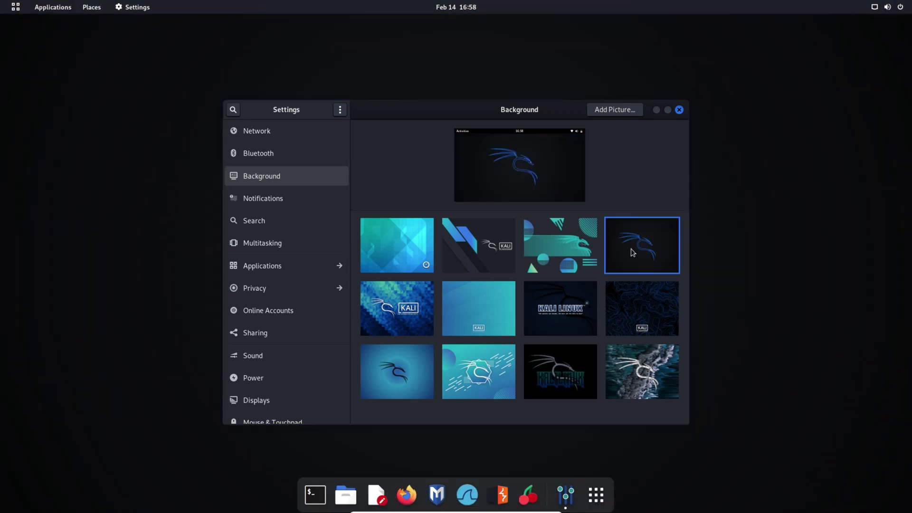
Browse the Notifications, Search, Multitasking and Applications settings pages, then return to the main list
{"action": "left_click", "coordinate": [283, 203]}
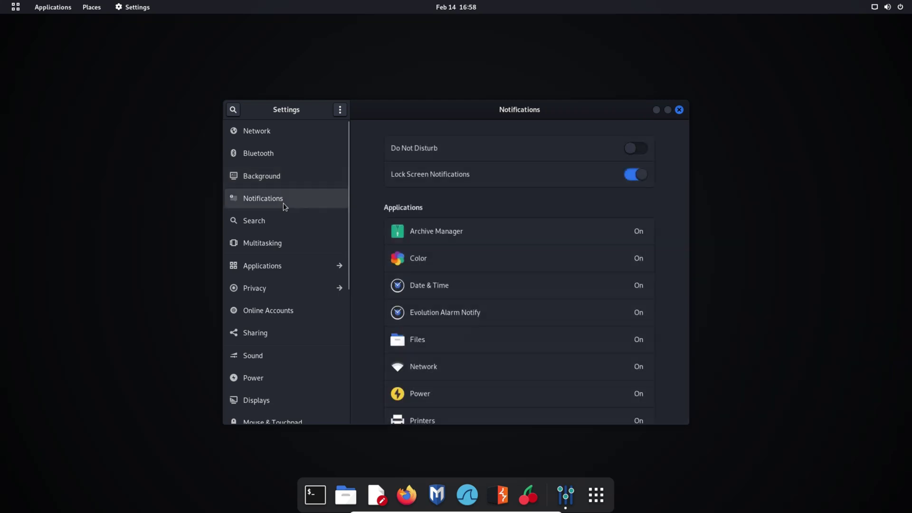
{"action": "left_click", "coordinate": [259, 221]}
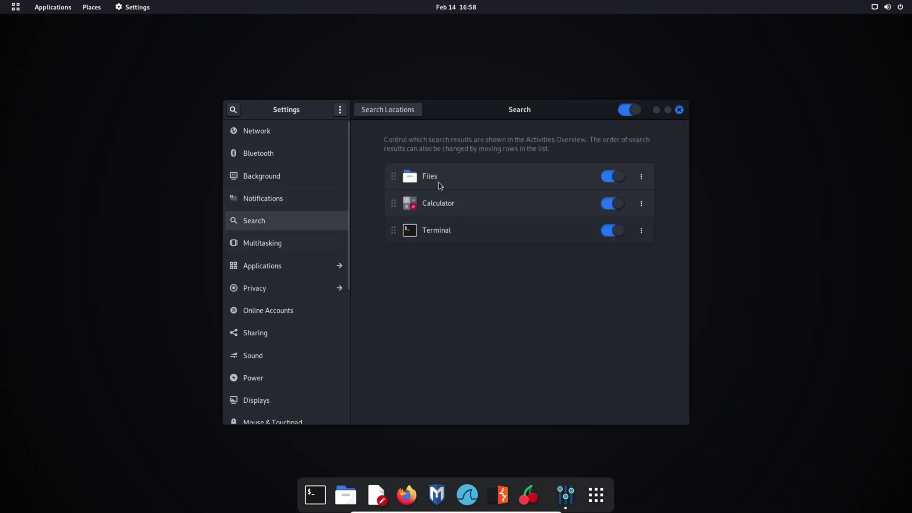
{"action": "left_click", "coordinate": [258, 239]}
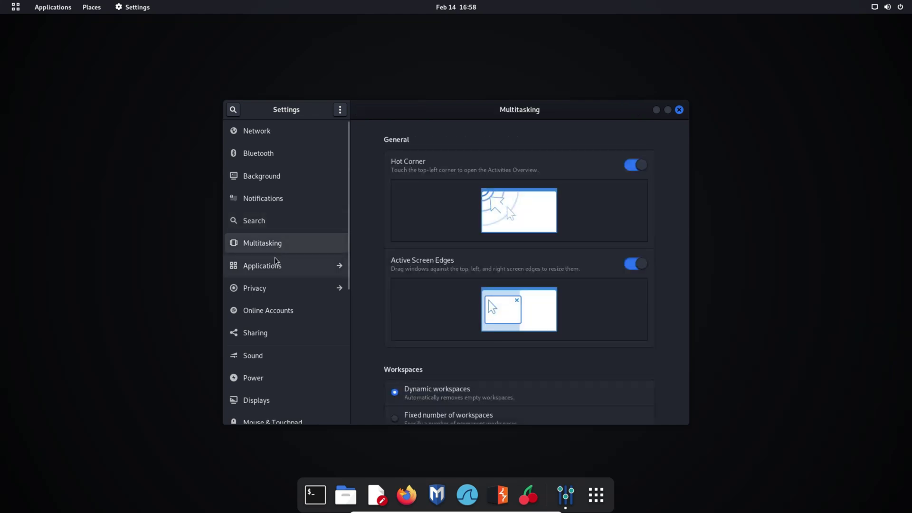
{"action": "left_click", "coordinate": [264, 269]}
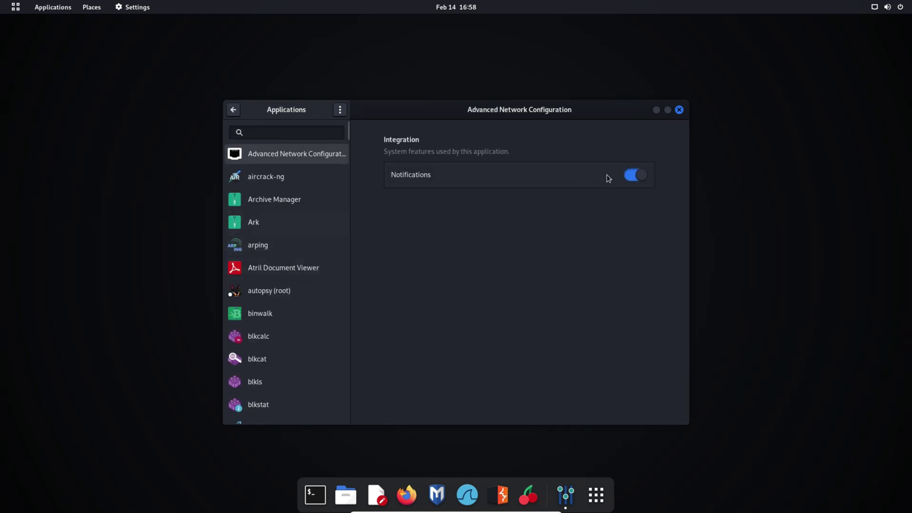
{"action": "left_click", "coordinate": [233, 110]}
{"action": "scroll", "coordinate": [306, 326], "scroll_direction": "down", "scroll_amount": 3}
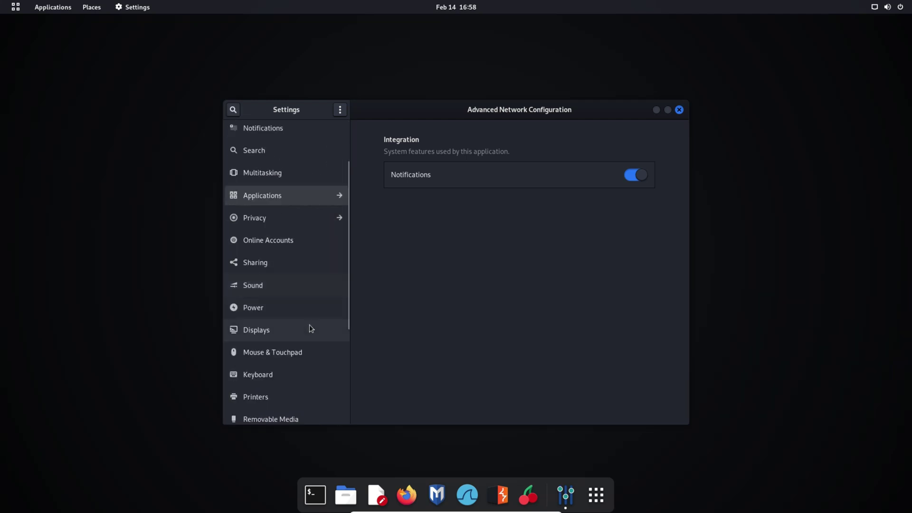
Check the Displays refresh rate and resolution options, leaving resolution at 1920×1080
{"action": "left_click", "coordinate": [263, 331]}
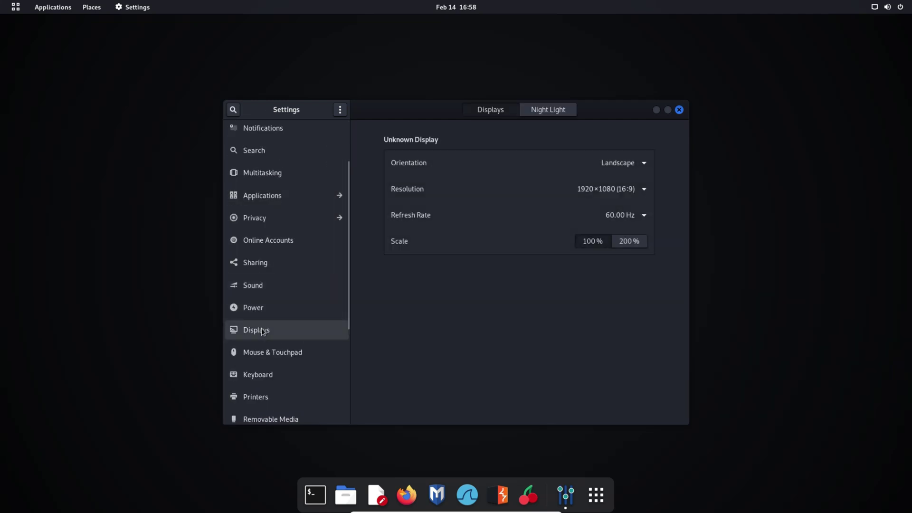
{"action": "left_click", "coordinate": [641, 216]}
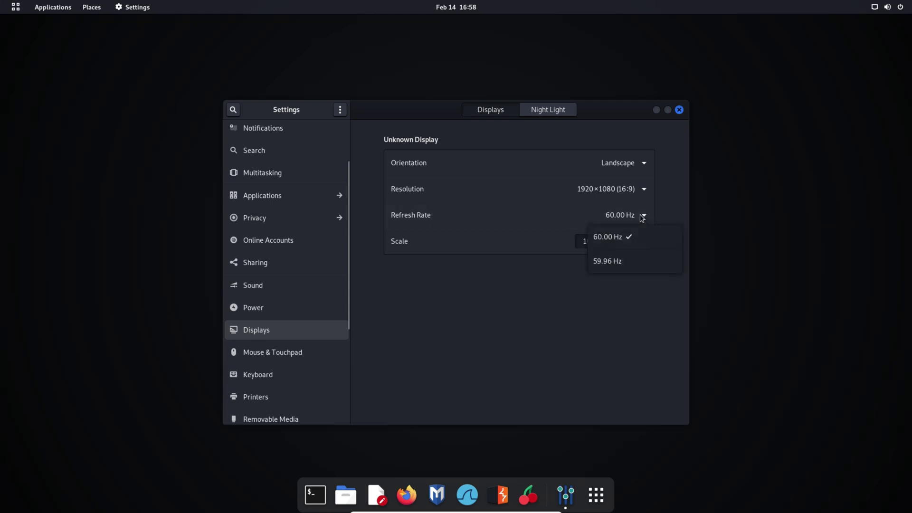
{"action": "left_click", "coordinate": [639, 214]}
{"action": "left_click", "coordinate": [640, 190]}
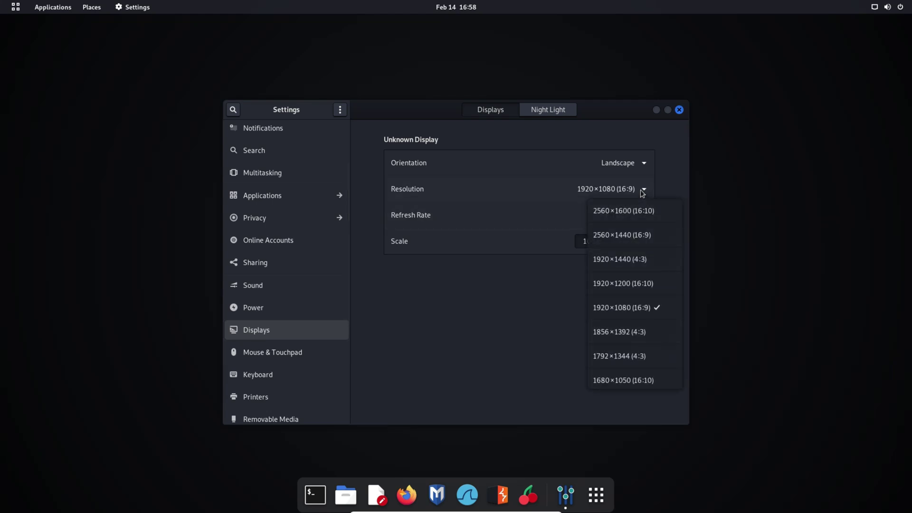
{"action": "left_click", "coordinate": [640, 190]}
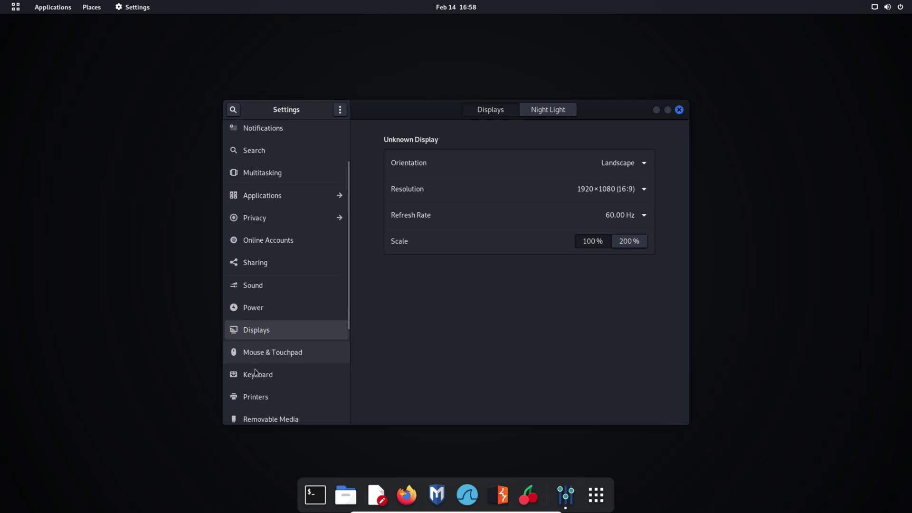
Increase Mouse Speed slightly in Mouse & Touchpad, view Keyboard, then close Settings
{"action": "left_click", "coordinate": [270, 350]}
{"action": "left_click_drag", "start_coordinate": [570, 227], "coordinate": [593, 234]}
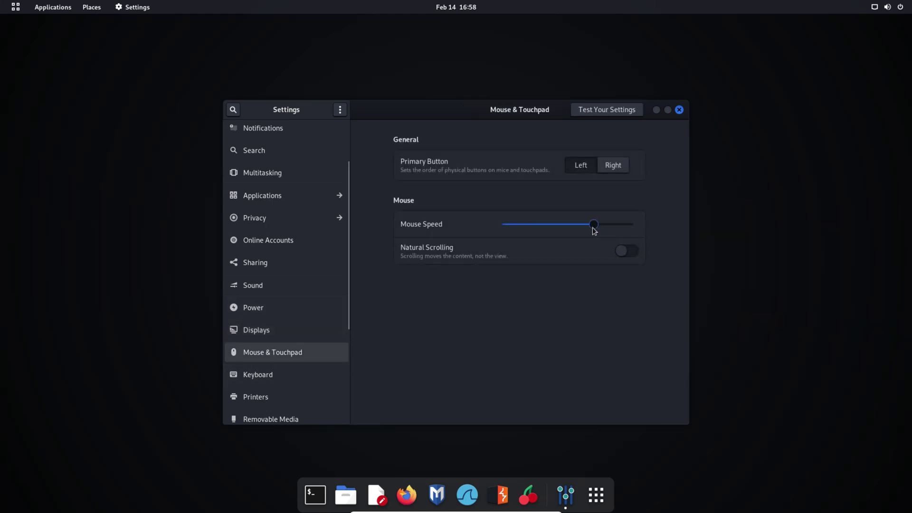
{"action": "left_click", "coordinate": [264, 375]}
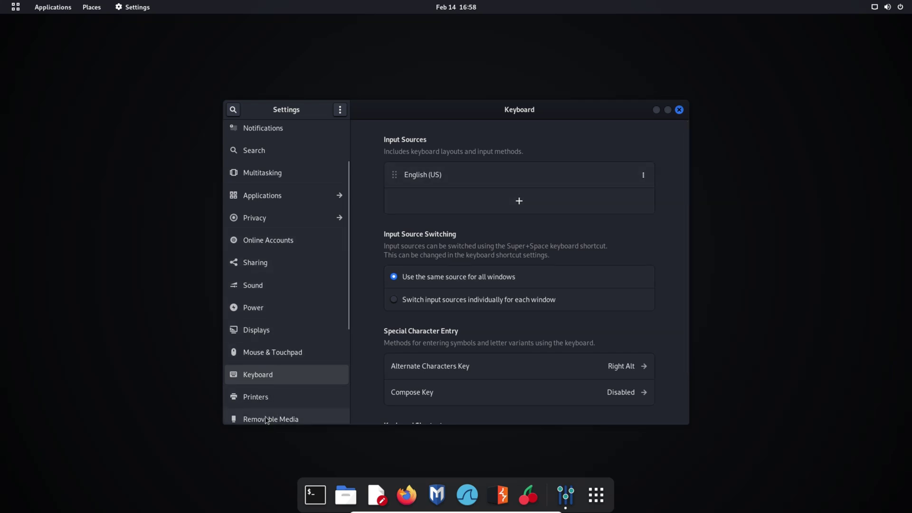
{"action": "left_click", "coordinate": [679, 111]}
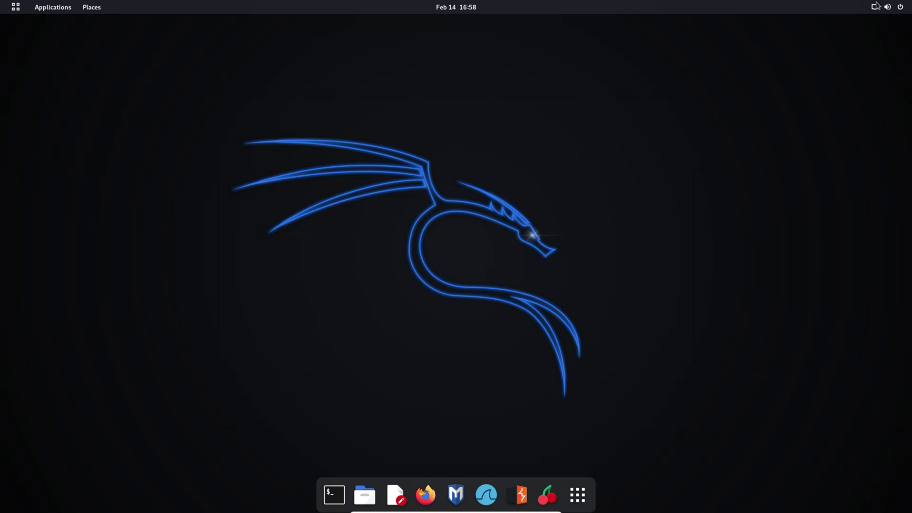
Power off Kali from the system menu's Power Off / Log Out options, then close VirtualBox Manager
{"action": "left_click", "coordinate": [901, 9]}
{"action": "left_click", "coordinate": [829, 122]}
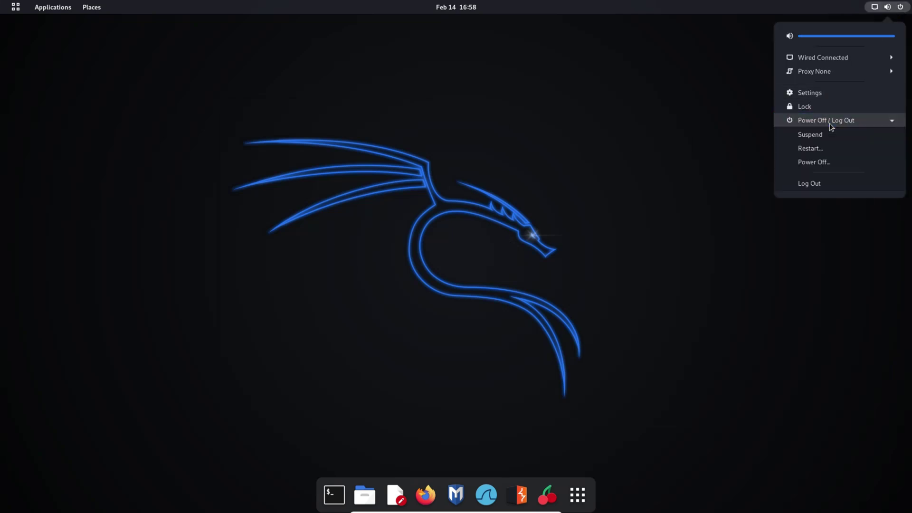
{"action": "left_click", "coordinate": [814, 164]}
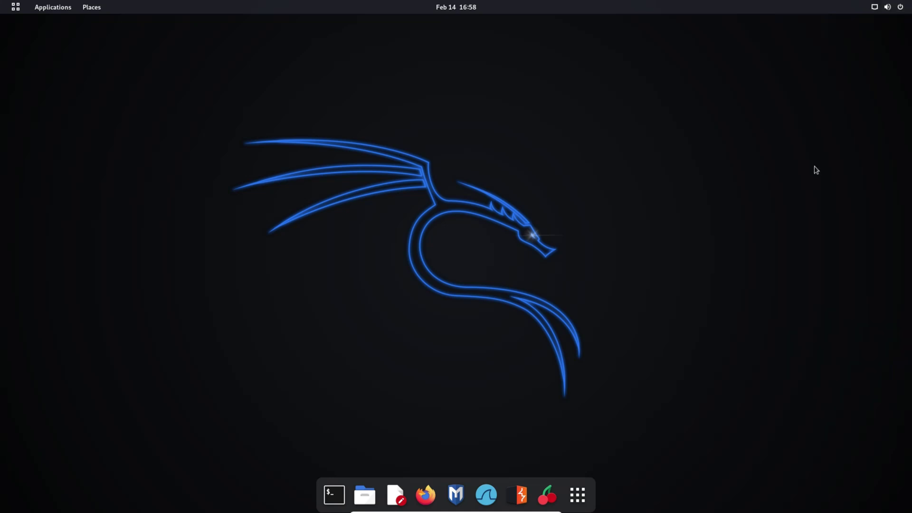
{"action": "left_click", "coordinate": [498, 291]}
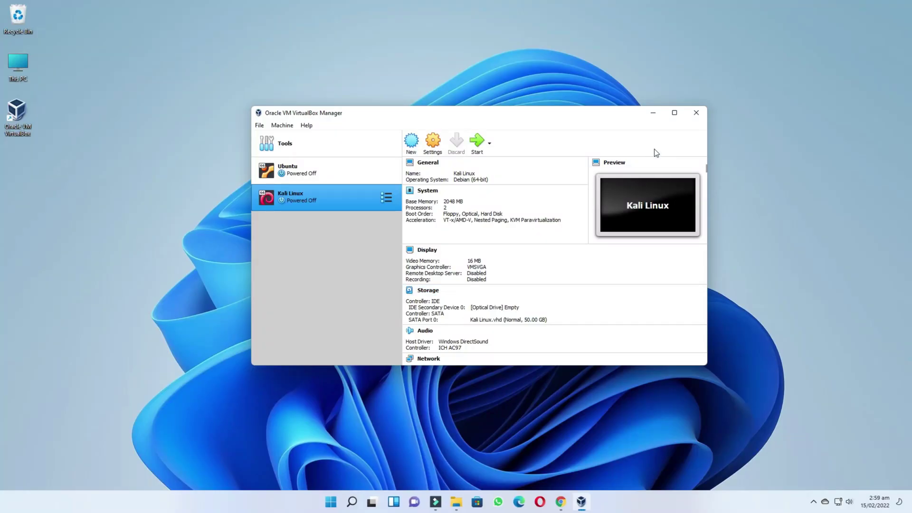
{"action": "left_click", "coordinate": [697, 112]}
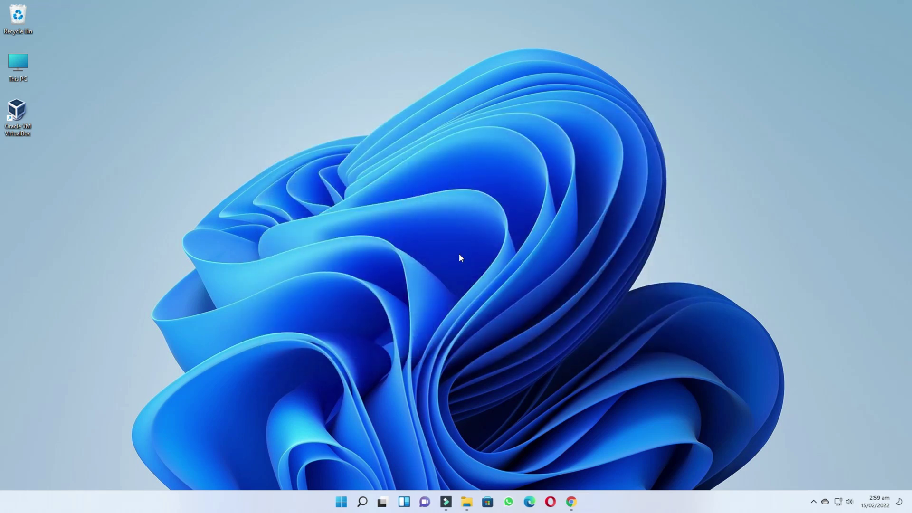